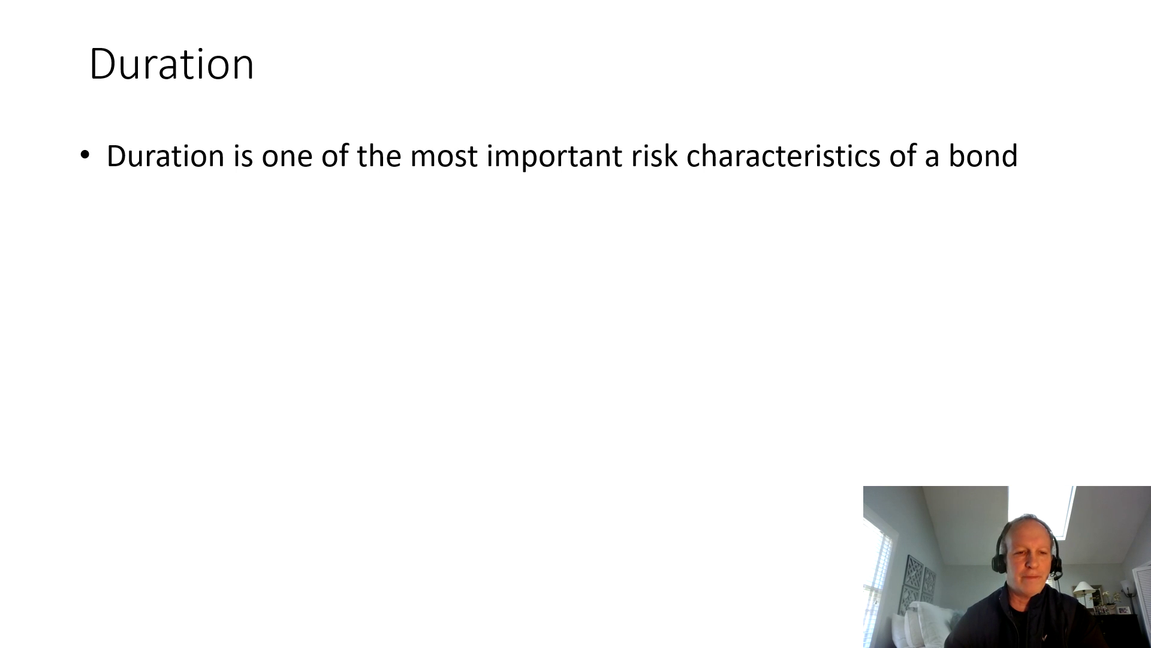
# Reveal the next Duration bullet and move on to the Bond Price vs. Yield chart.
pyautogui.press('Right')
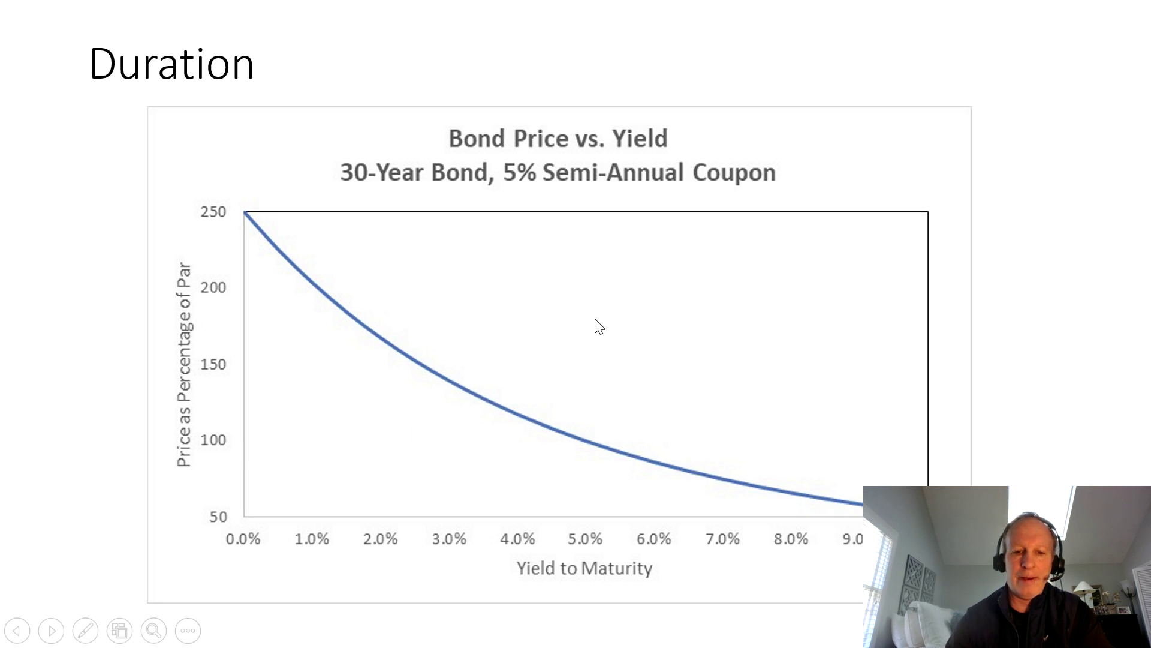
# Play the chart animations: curve point, tangent line, Estimation label, then Actual Change label.
pyautogui.press('Right')
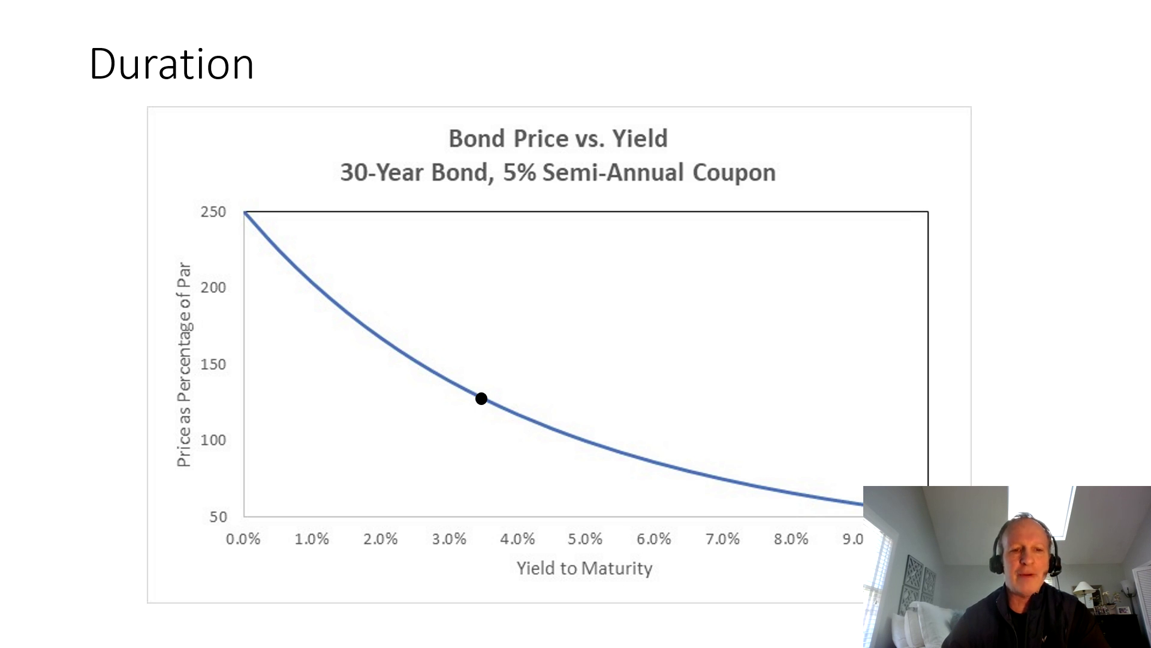
pyautogui.press('Right')
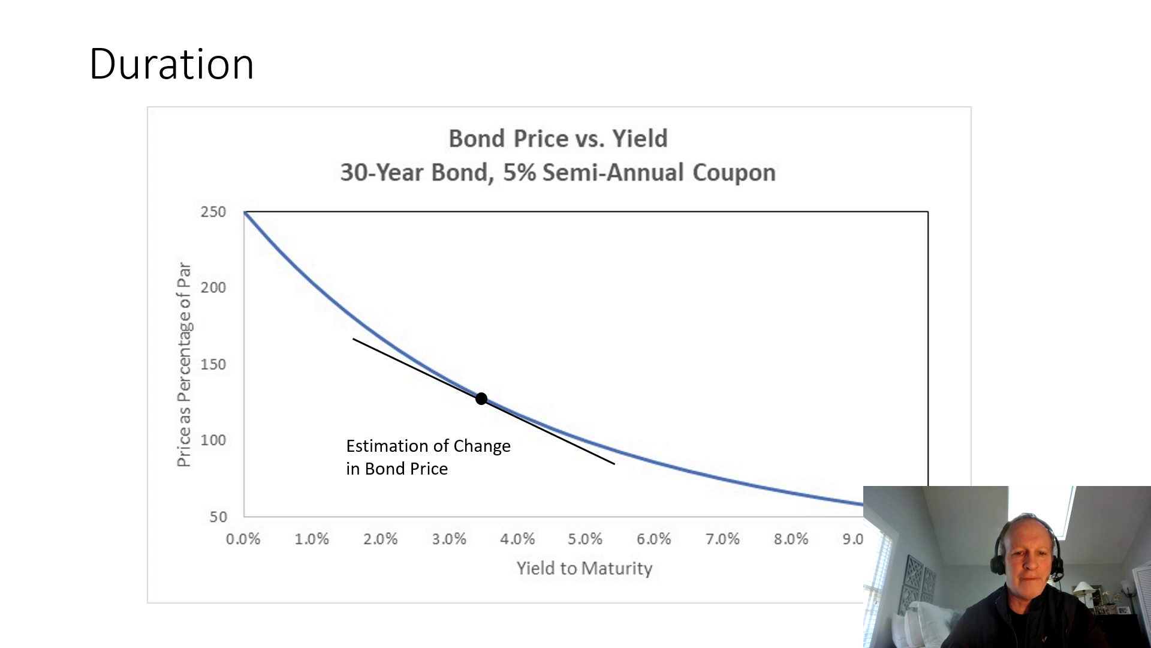
pyautogui.press('Right')
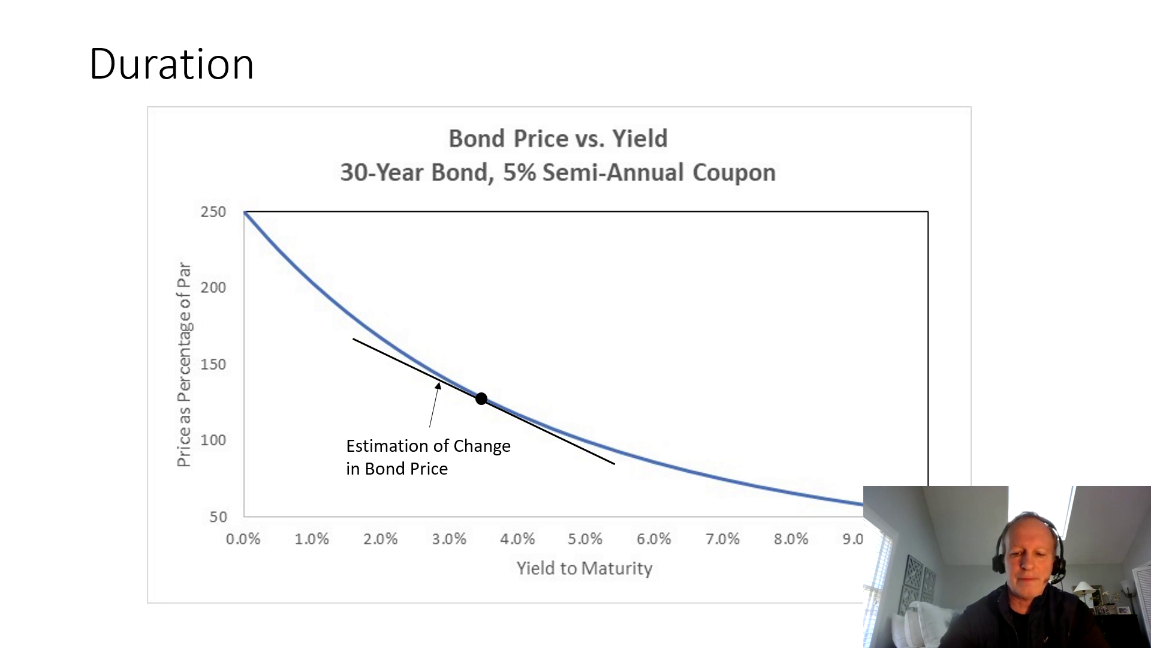
pyautogui.press('Right')
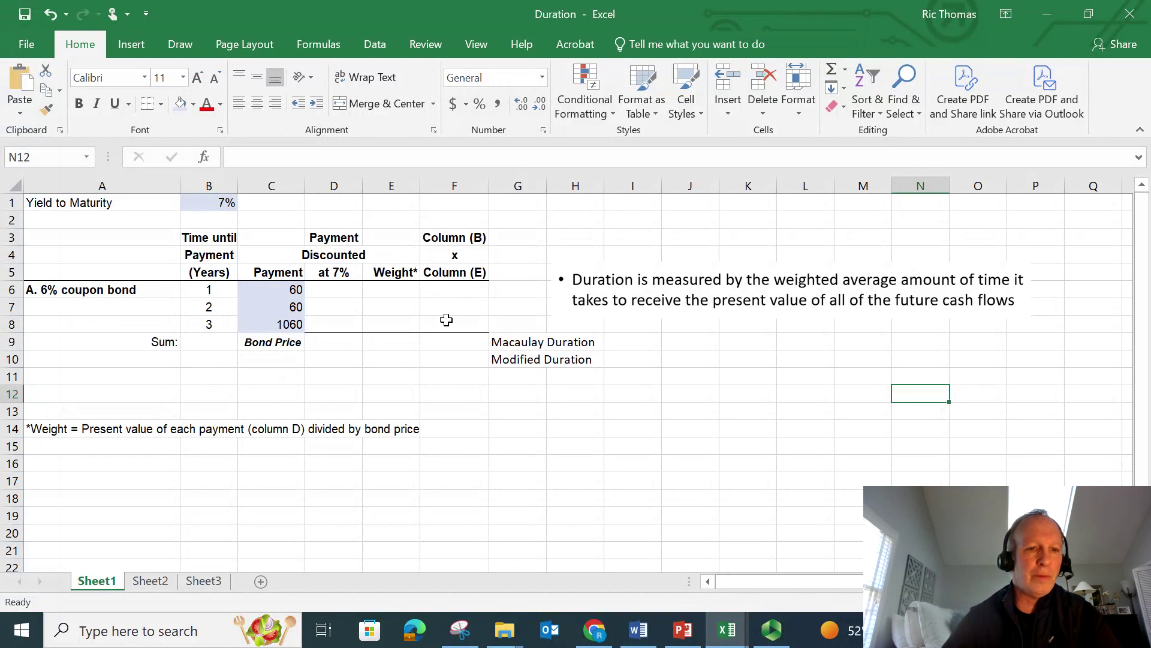
pyautogui.click(198, 204)
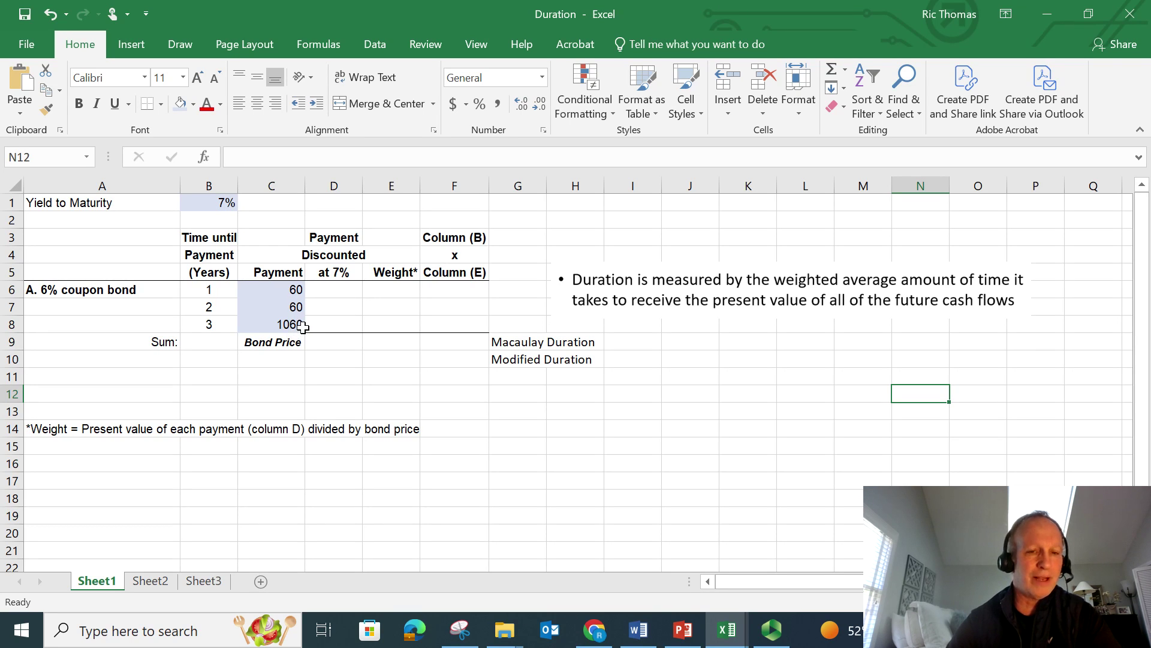
# Enter =C6/(1+$B$1)^B6 in D6, discounting the year-1 payment to 56.075.
pyautogui.click(342, 288)
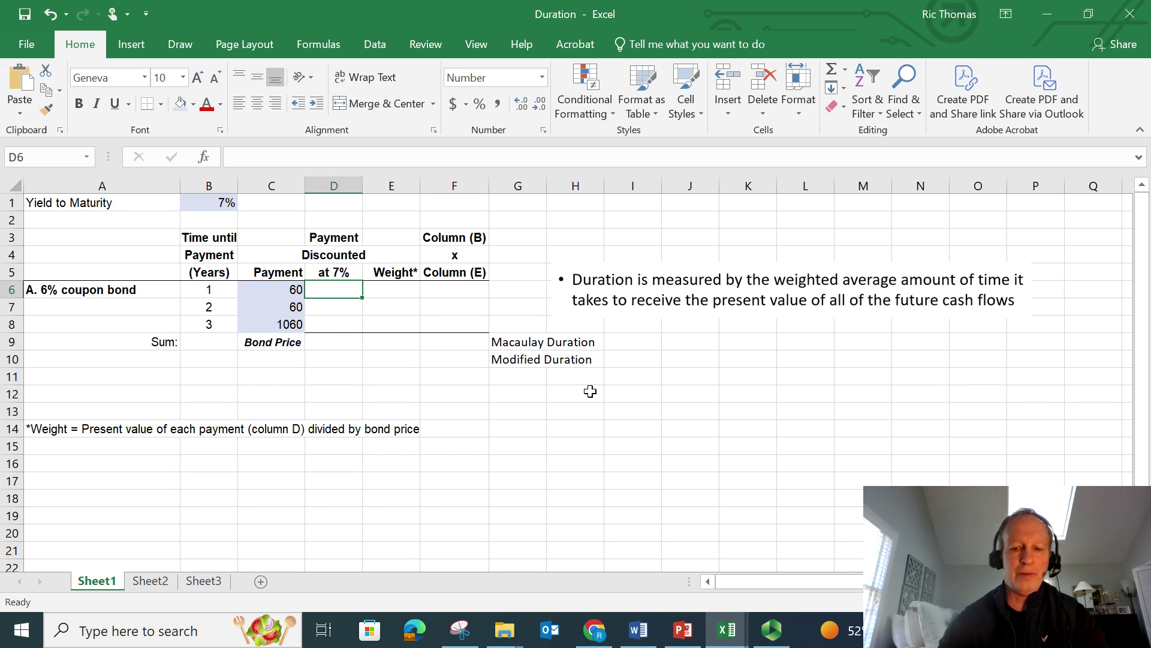
pyautogui.write('=')
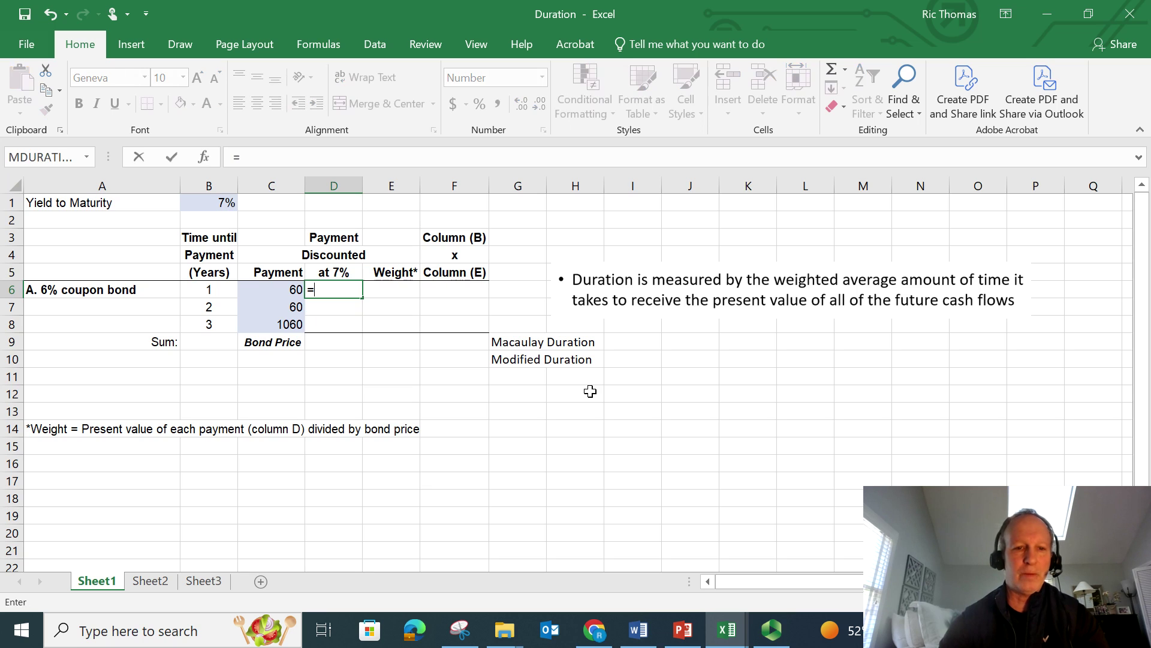
pyautogui.click(286, 290)
pyautogui.write('/(1+')
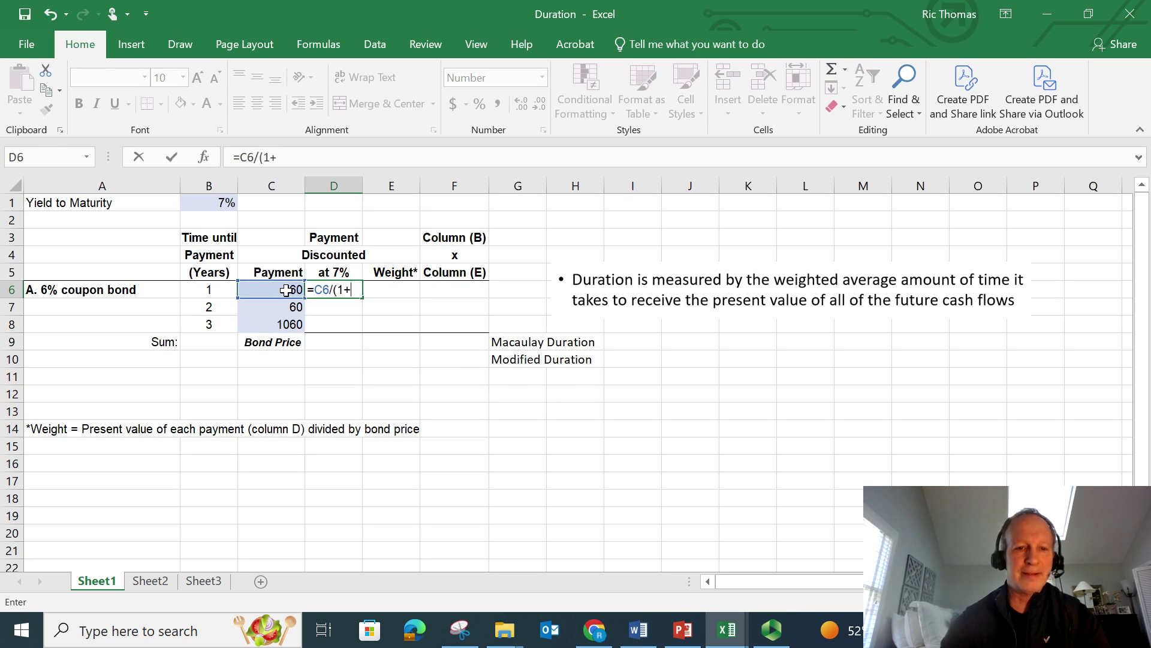
pyautogui.click(218, 206)
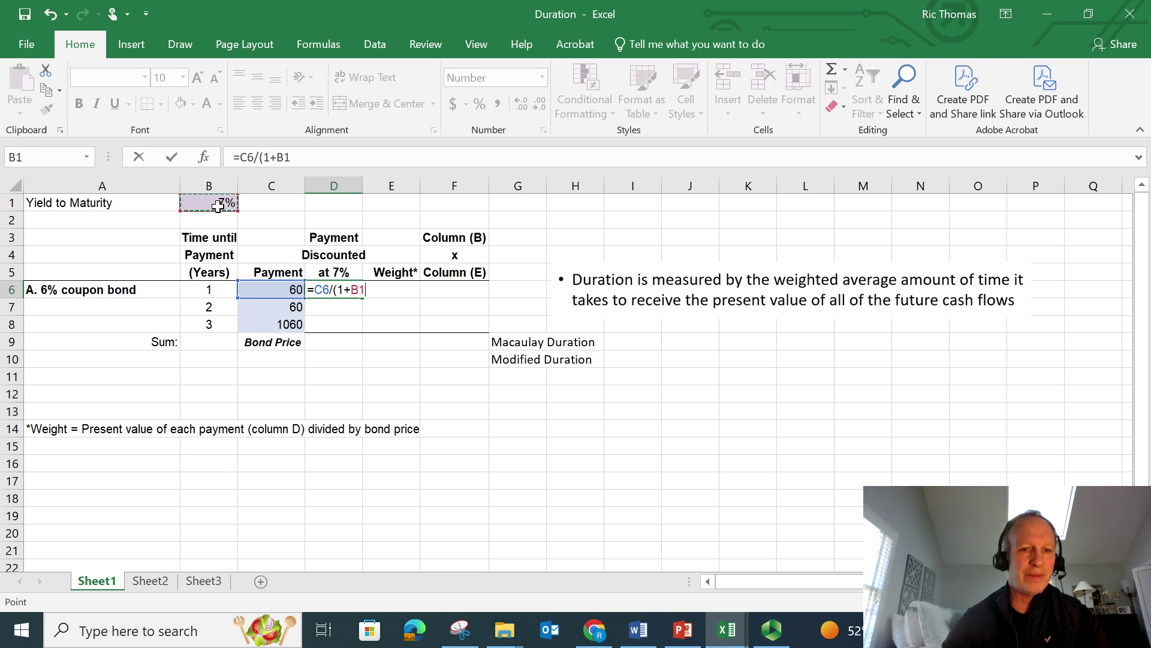
pyautogui.write(')')
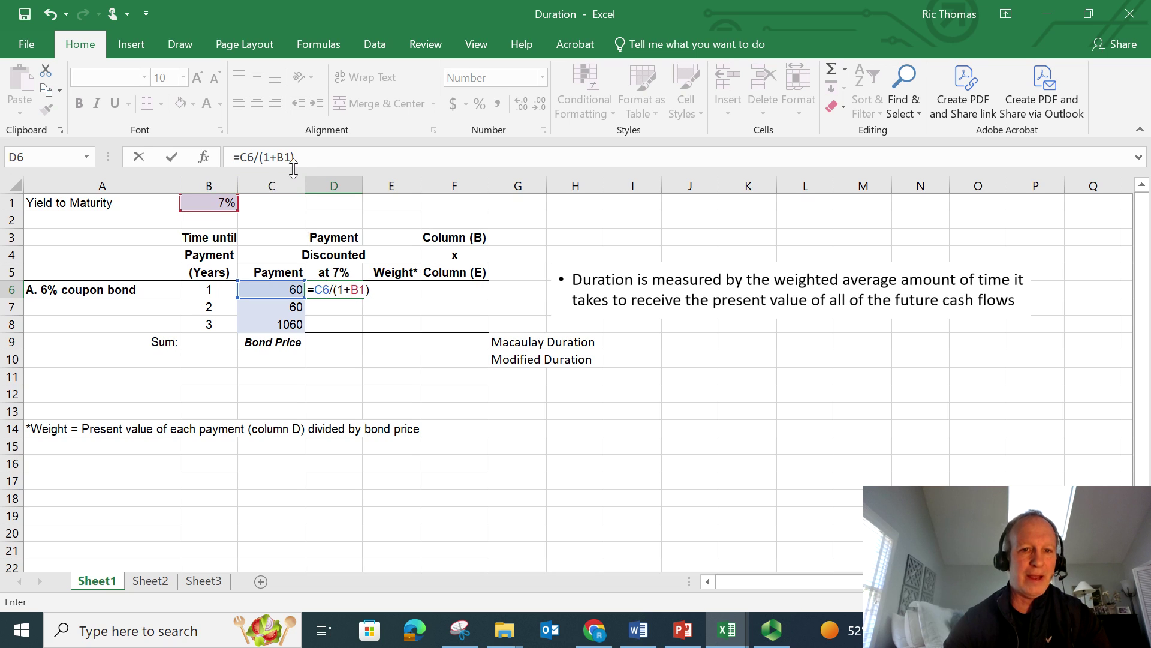
pyautogui.moveTo(354, 290); pyautogui.dragTo(363, 291)
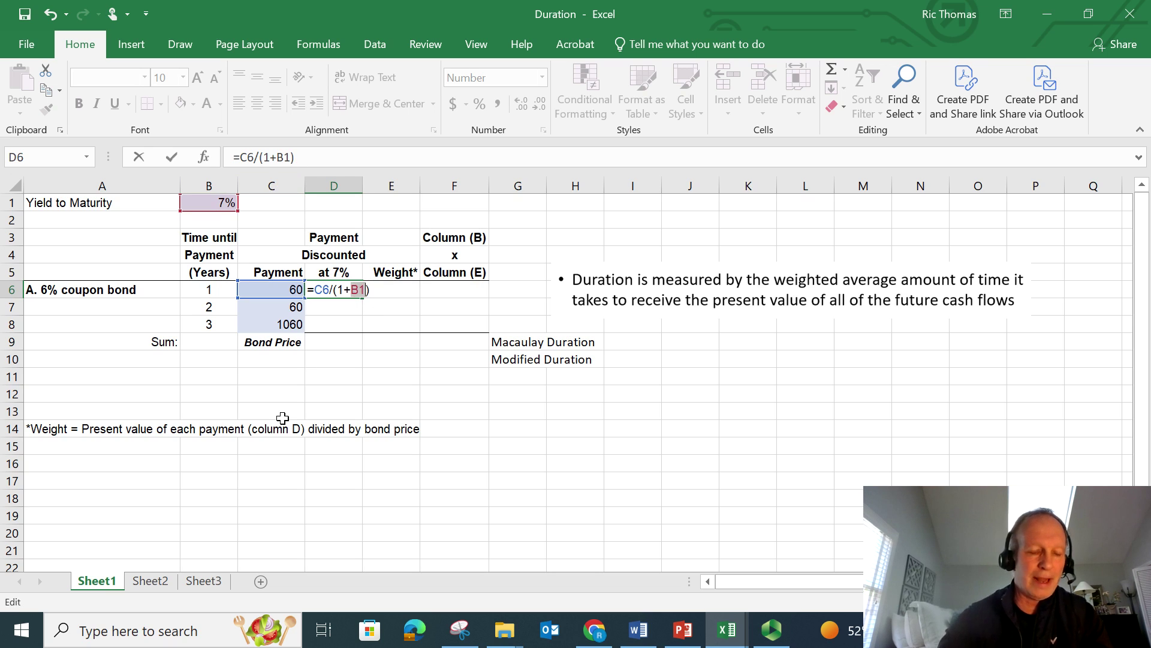
pyautogui.press('F4')
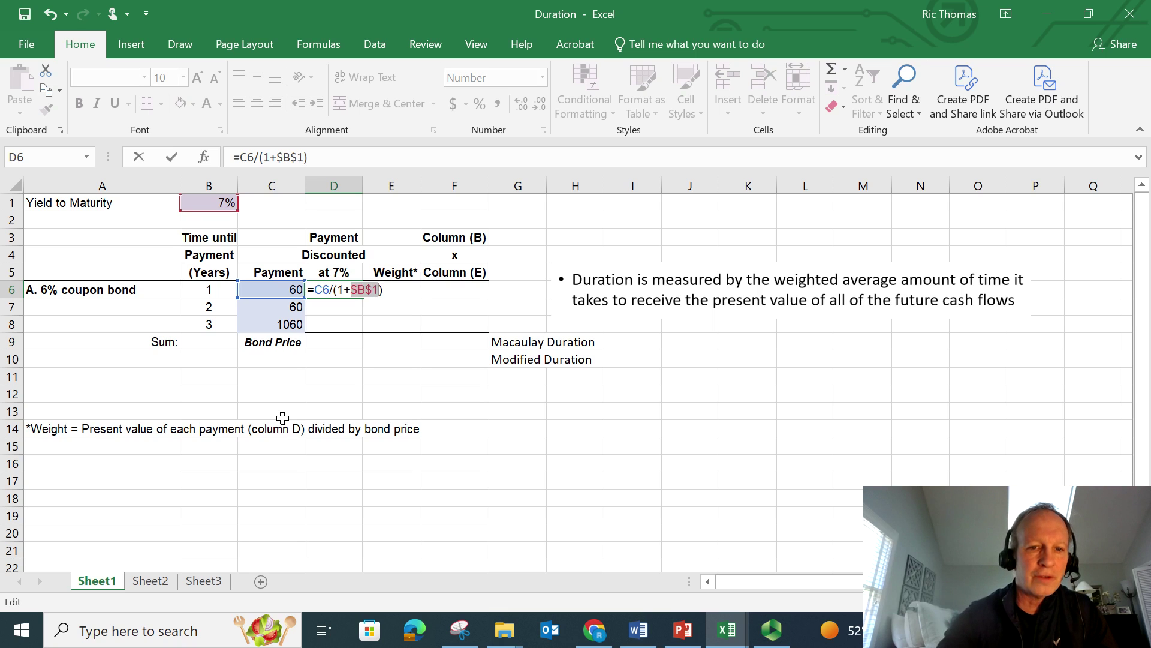
pyautogui.click(385, 291)
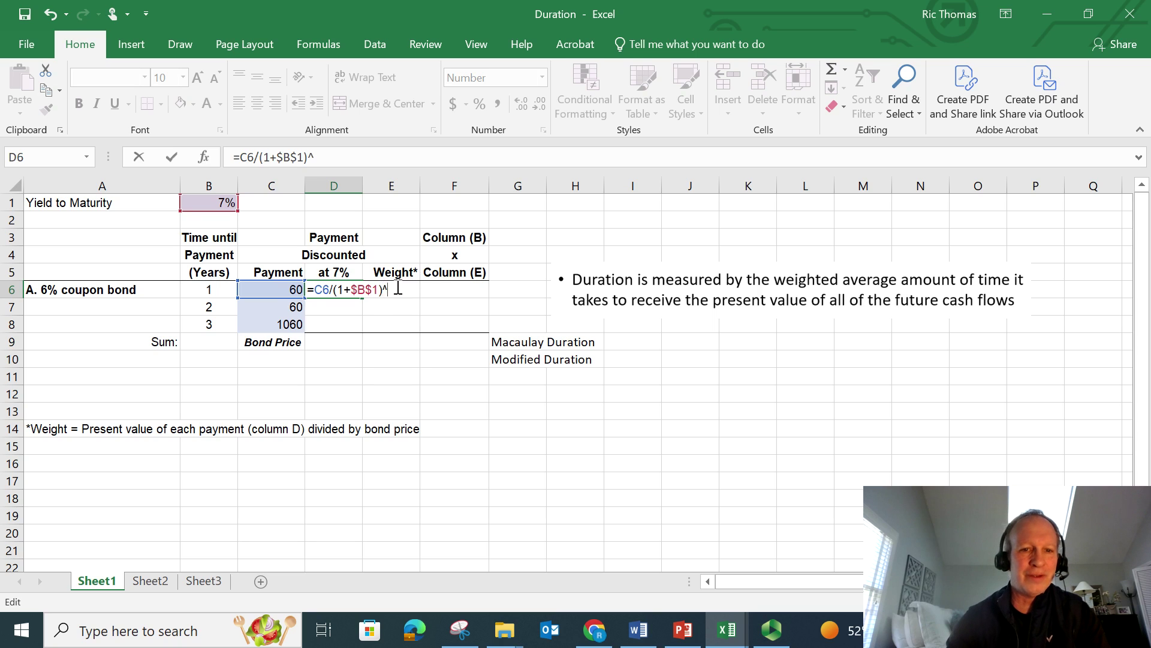
pyautogui.click(210, 292)
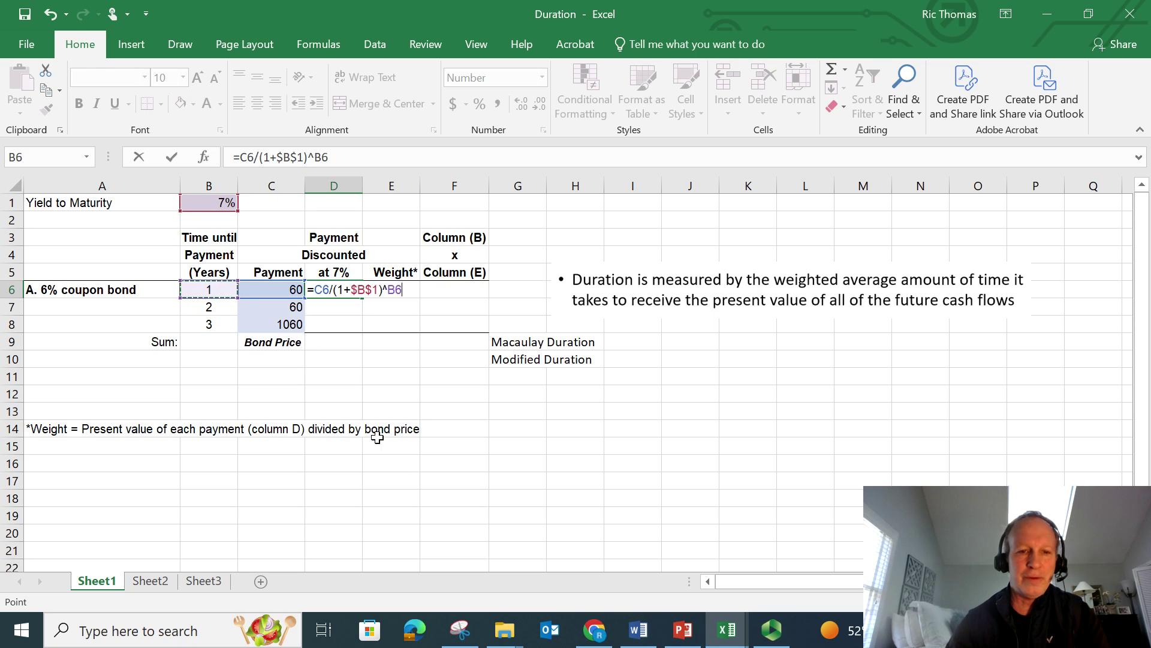
pyautogui.press('Return')
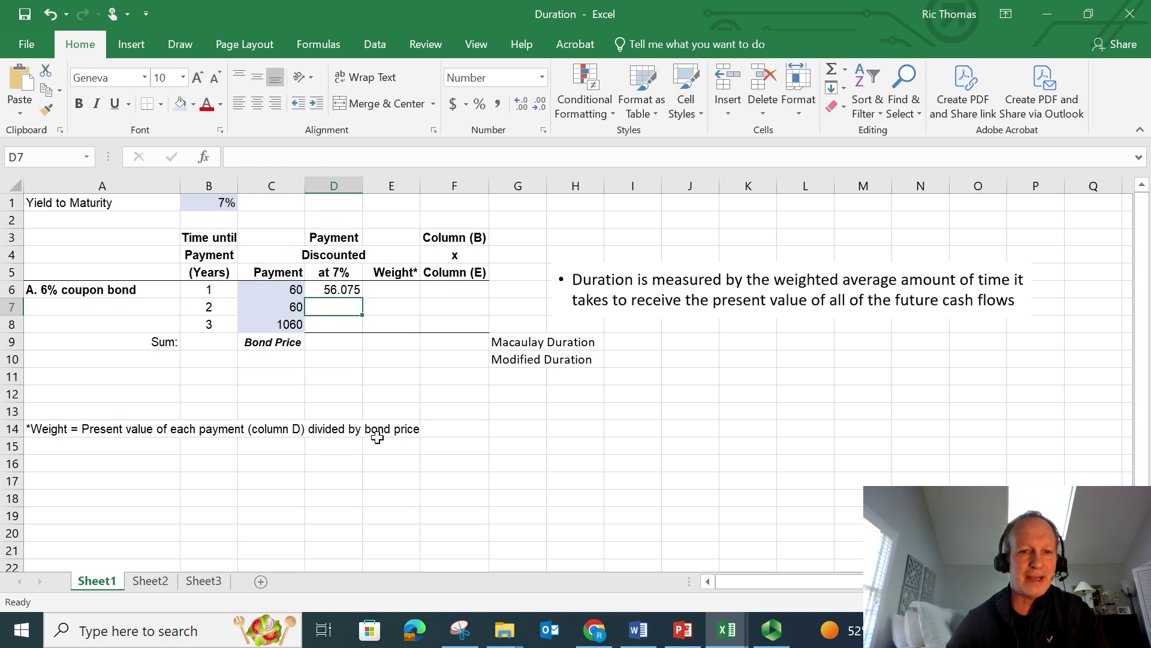
# Fill D6's discount formula down to D8, giving 52.406 and 865.276.
pyautogui.click(349, 286)
pyautogui.moveTo(364, 298); pyautogui.dragTo(364, 329)
pyautogui.click(339, 307)
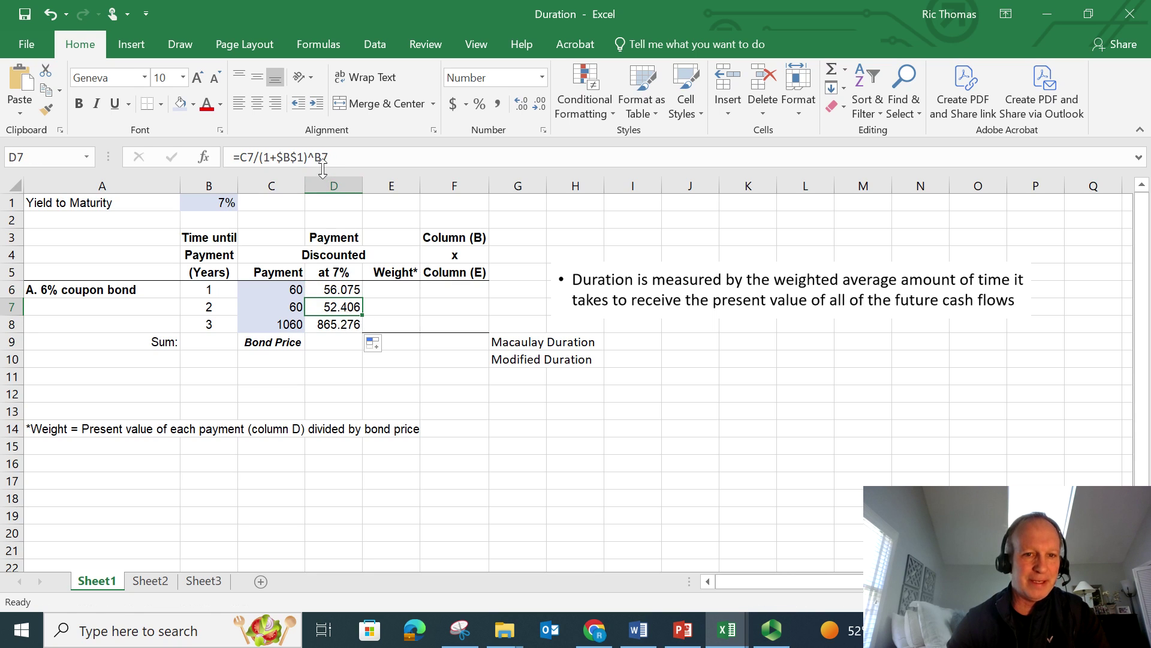
pyautogui.click(342, 325)
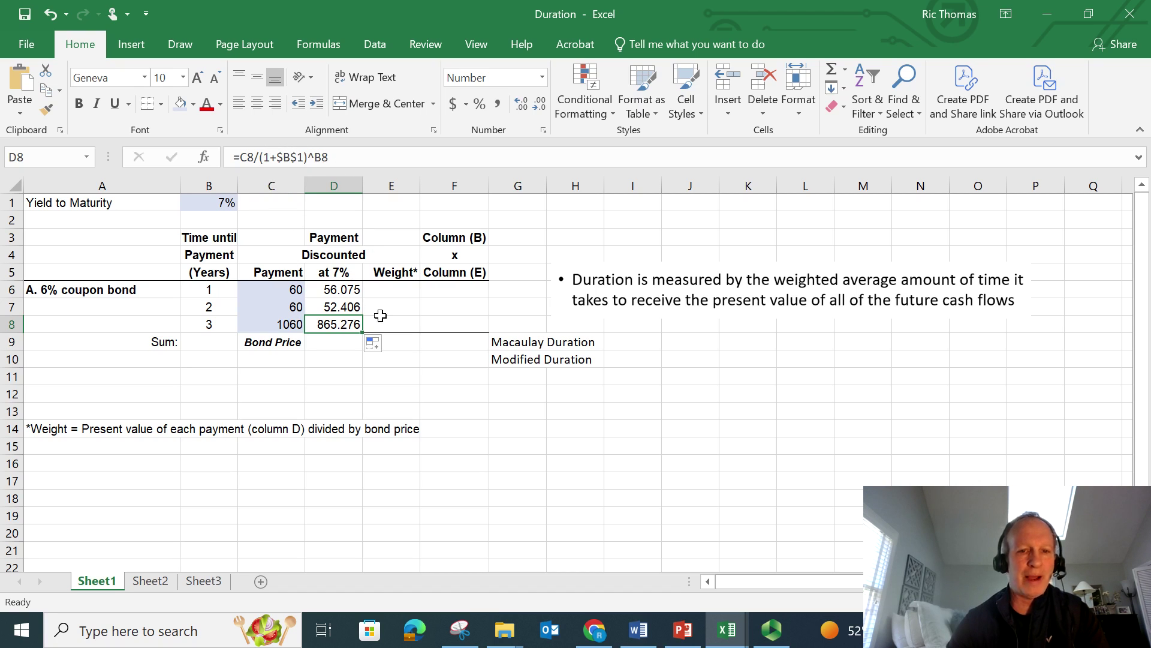
# Total D6:D8 with =SUM in D9 for a bond price of 973.76.
pyautogui.click(330, 343)
pyautogui.write('=')
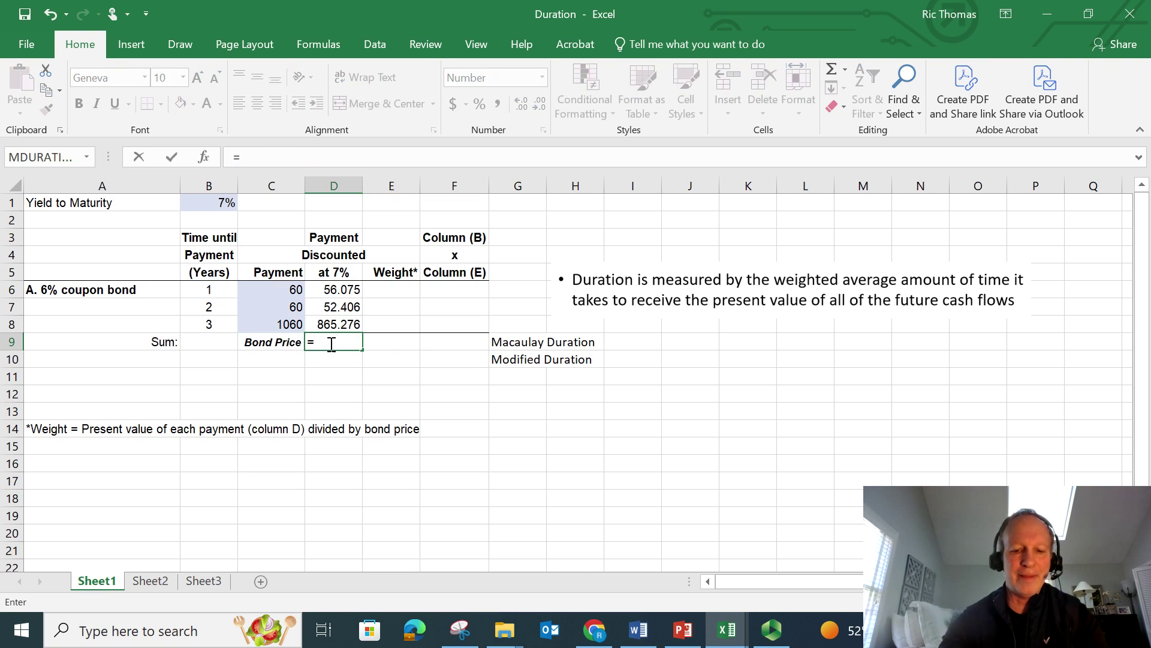
pyautogui.write('sum(')
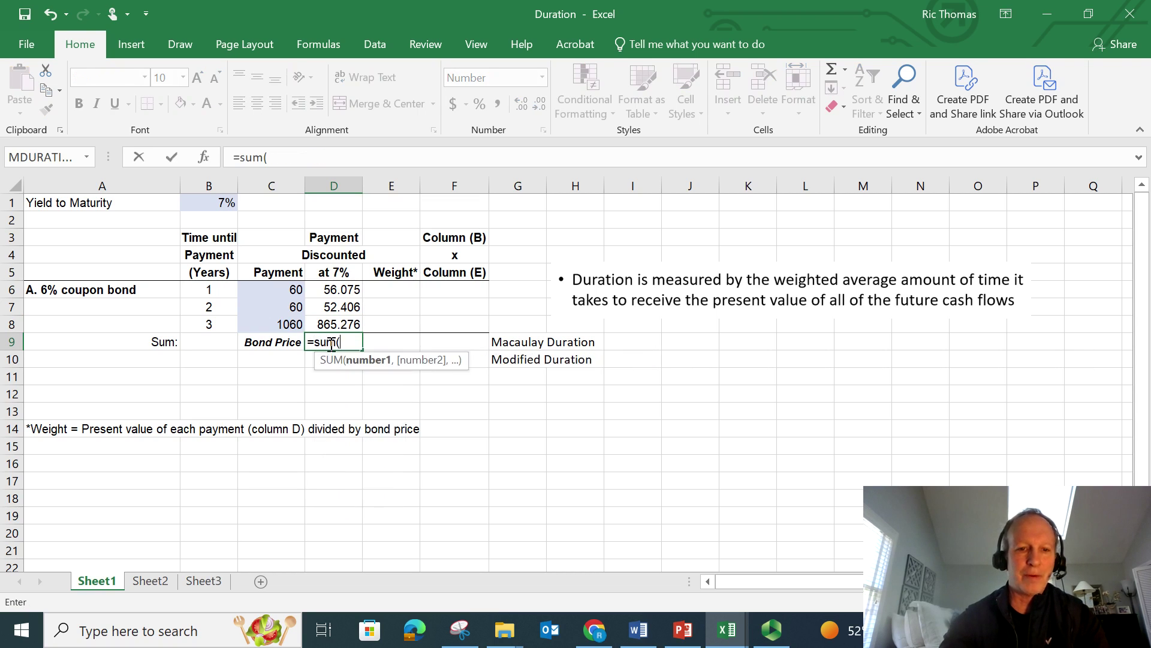
pyautogui.click(331, 290)
pyautogui.moveTo(331, 291); pyautogui.dragTo(331, 321)
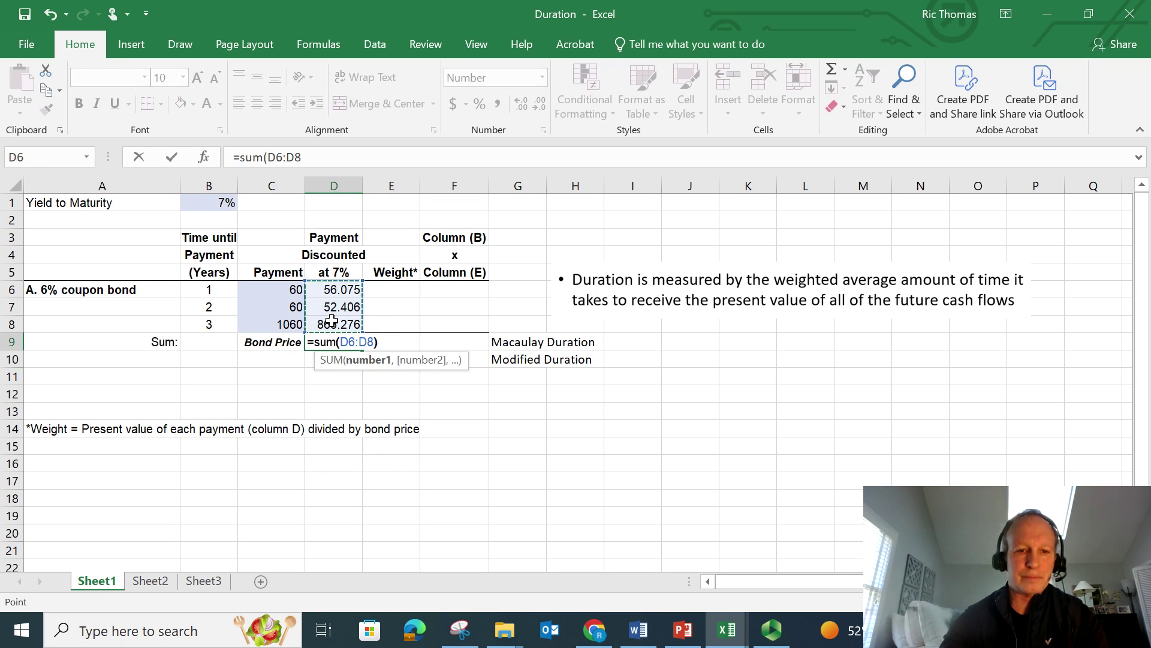
pyautogui.press('Return')
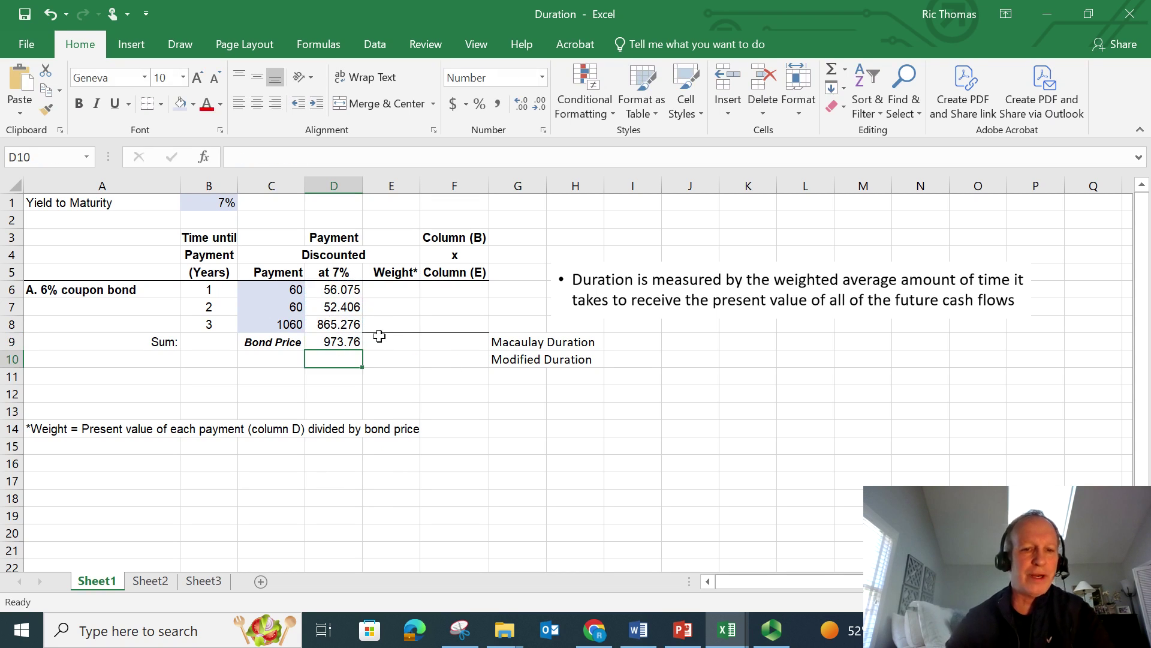
pyautogui.click(403, 294)
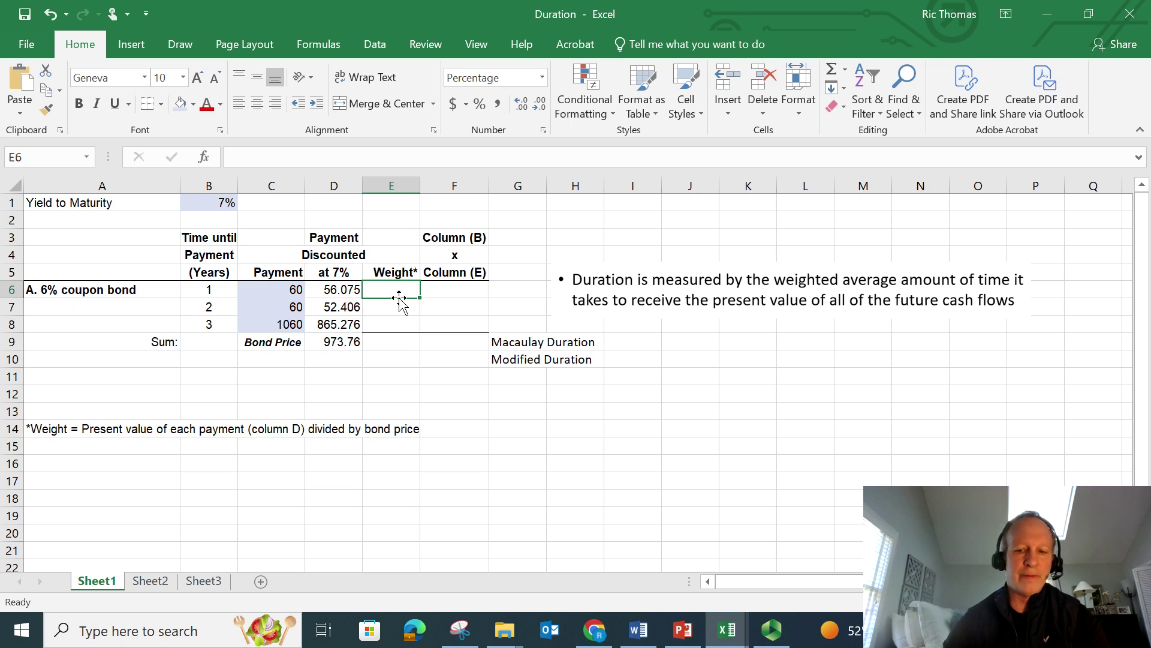
# Enter the first payment weight =D6/$D$9 in E6, showing 5.8%.
pyautogui.write('=')
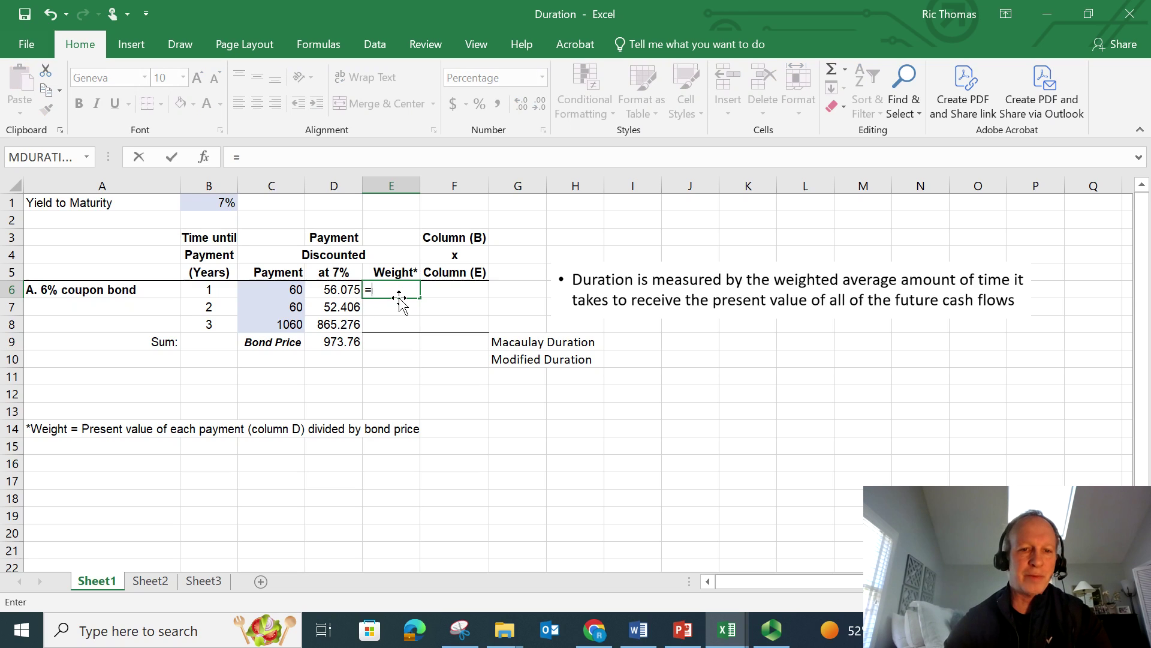
pyautogui.click(348, 290)
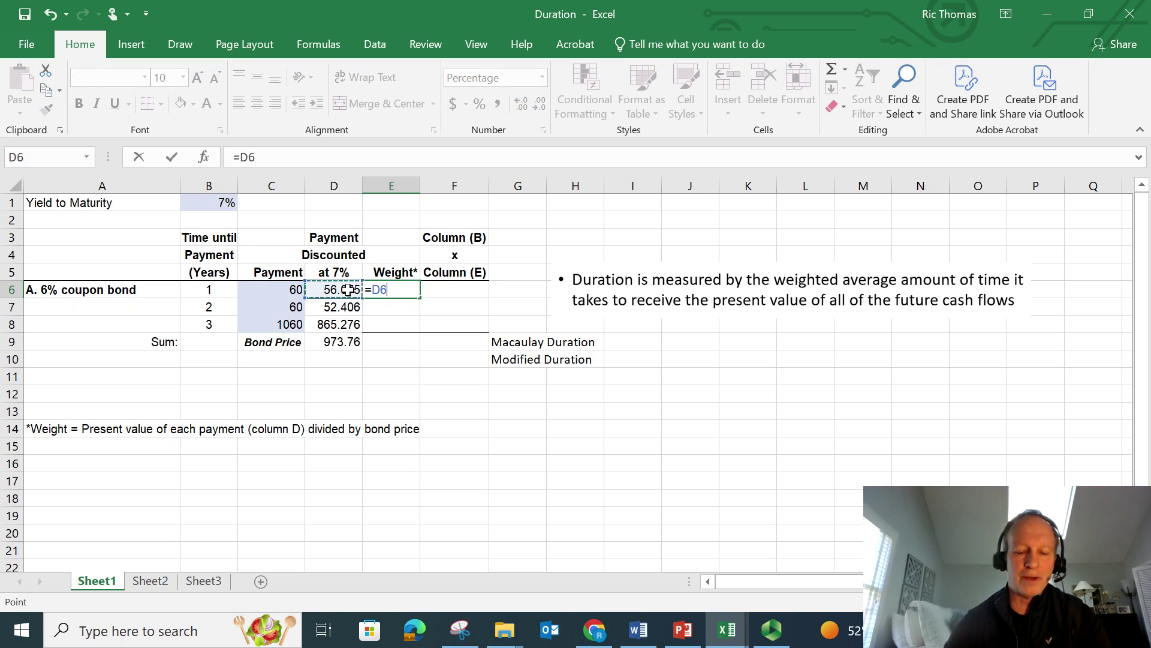
pyautogui.write('/')
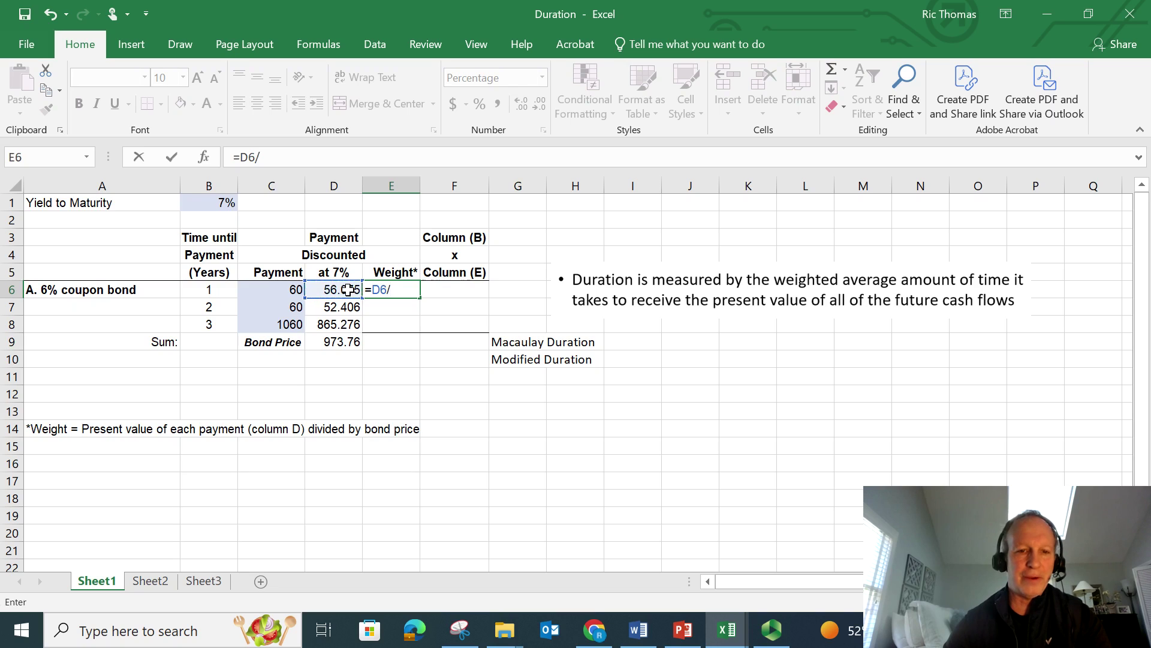
pyautogui.click(334, 342)
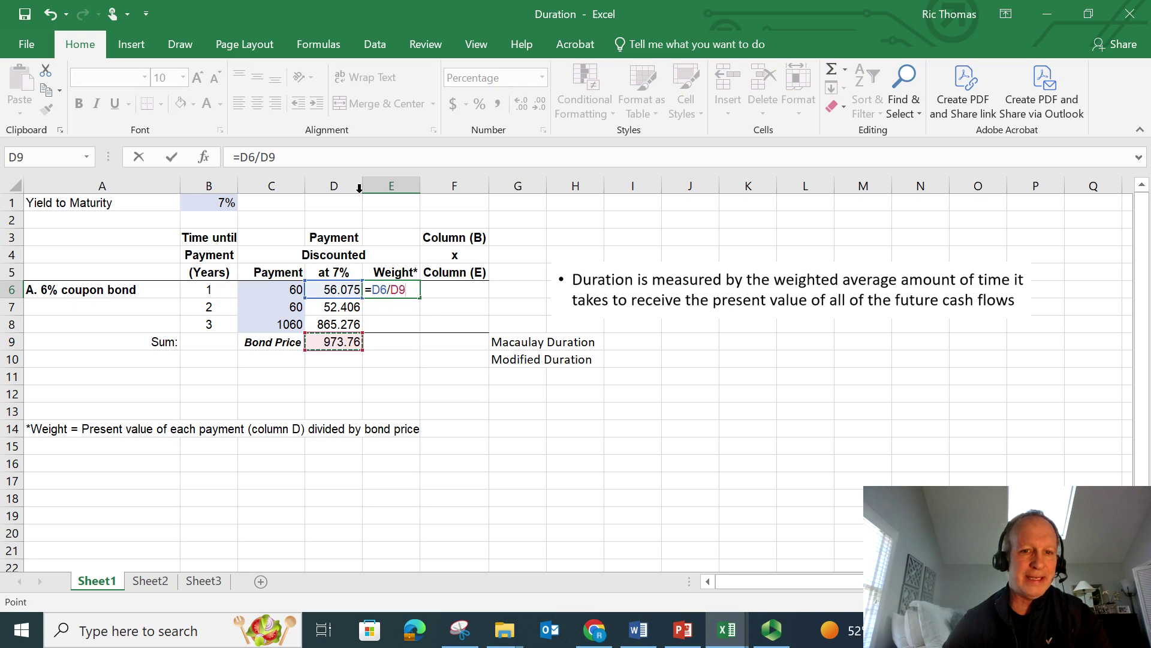
pyautogui.moveTo(262, 157); pyautogui.dragTo(282, 157)
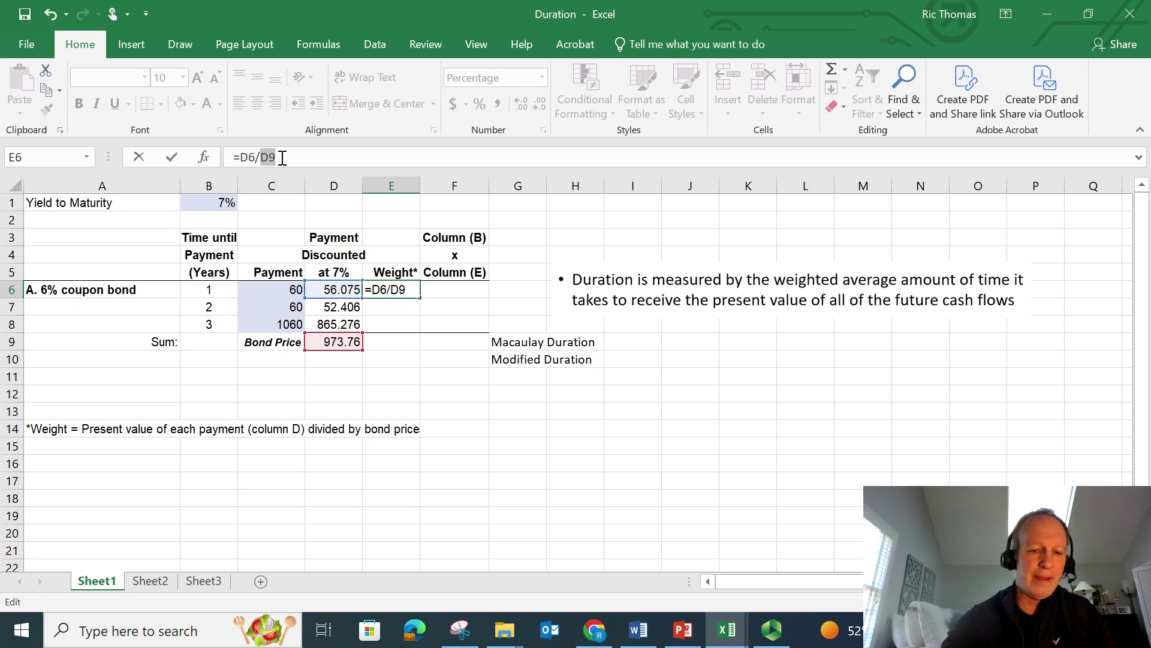
pyautogui.press('F4')
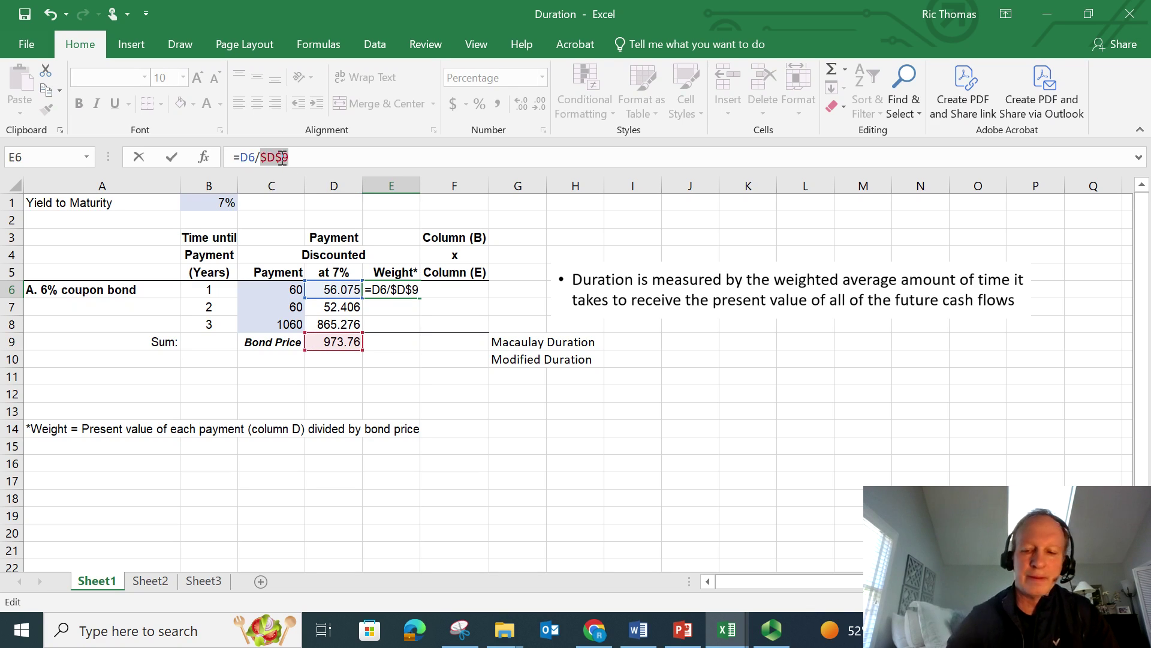
pyautogui.press('Return')
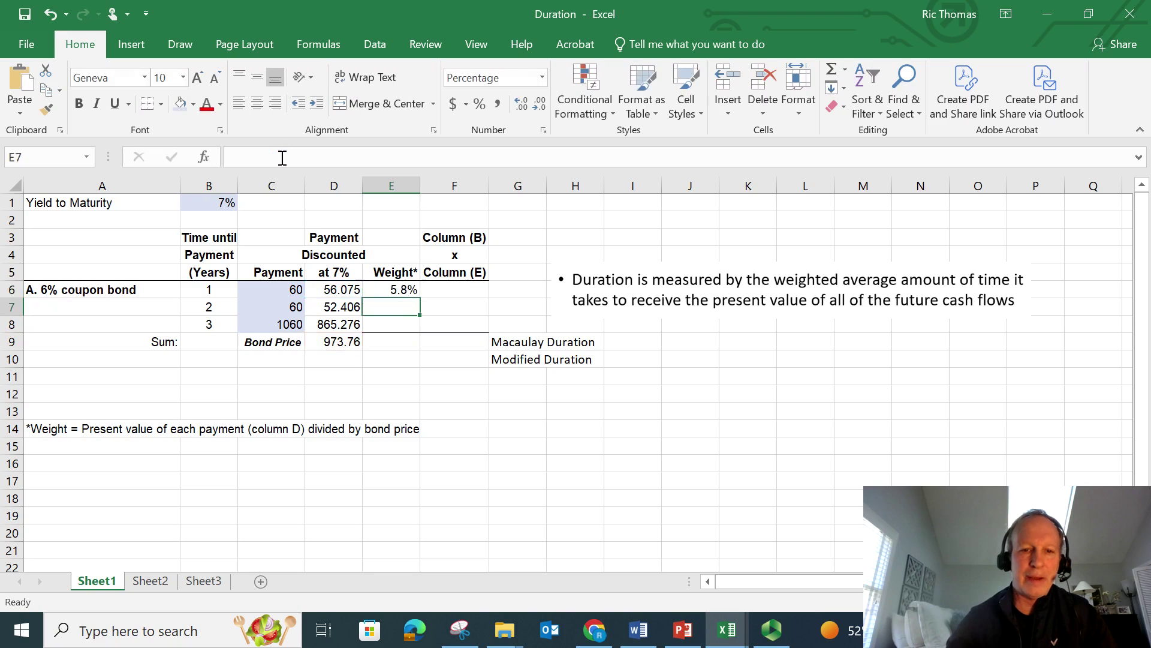
# Copy the weight down to E8 (5.4%, 88.9%) and extend D9's sum to E9, totalling 1.00.
pyautogui.click(413, 289)
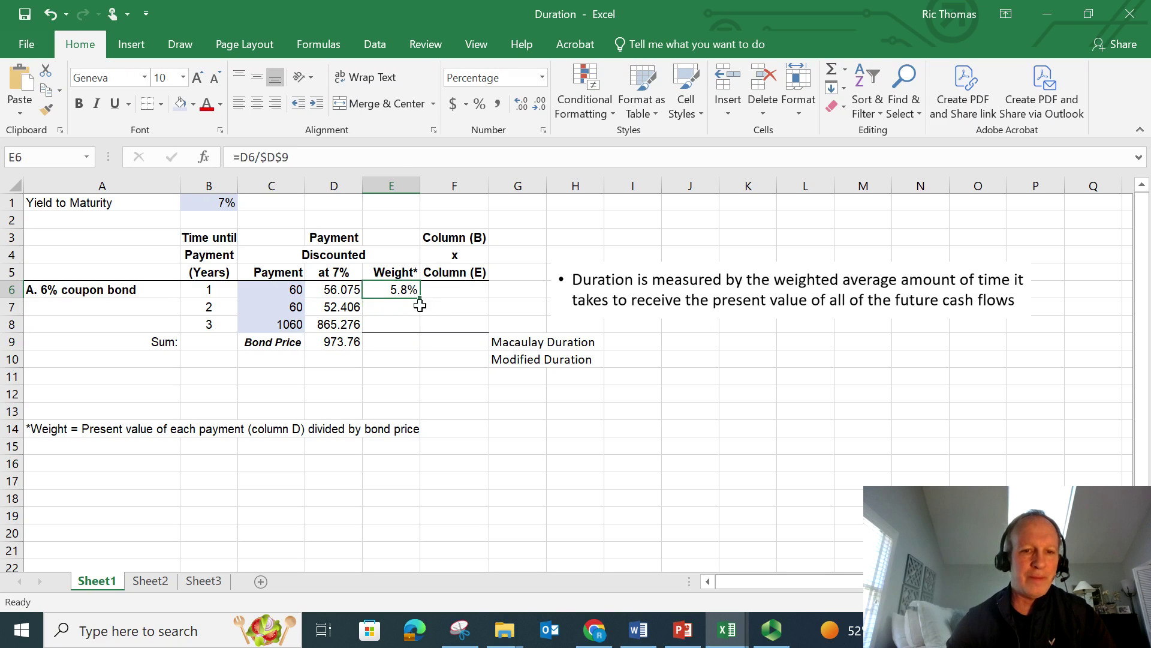
pyautogui.click(418, 307)
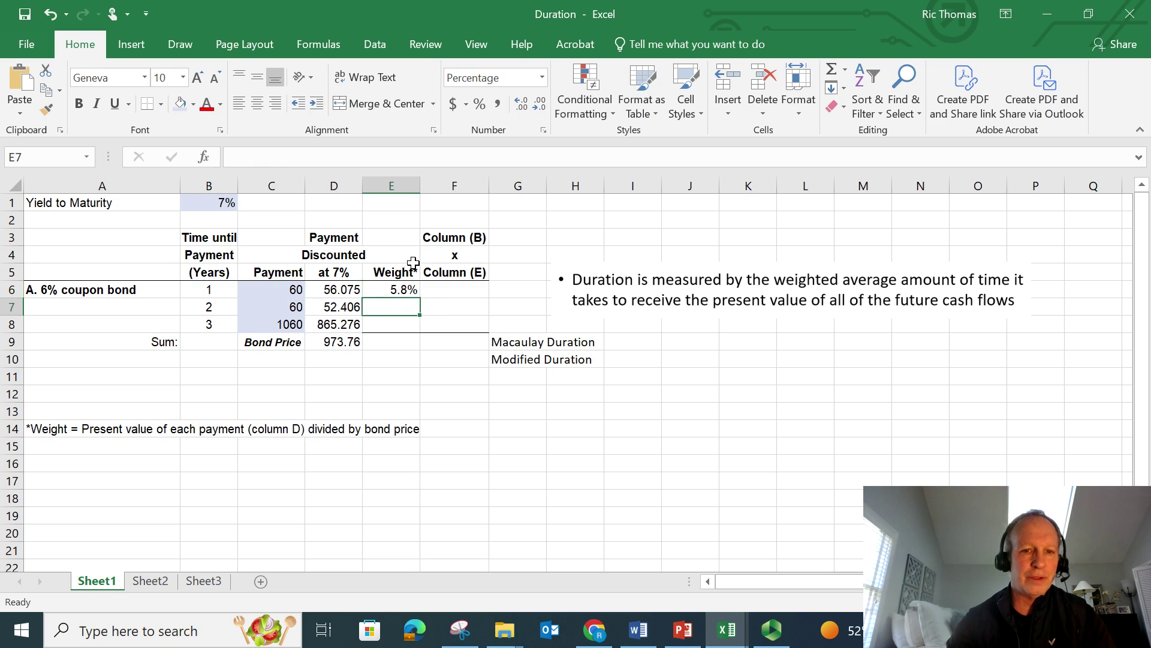
pyautogui.click(393, 262)
pyautogui.press('Down')
pyautogui.press('Down')
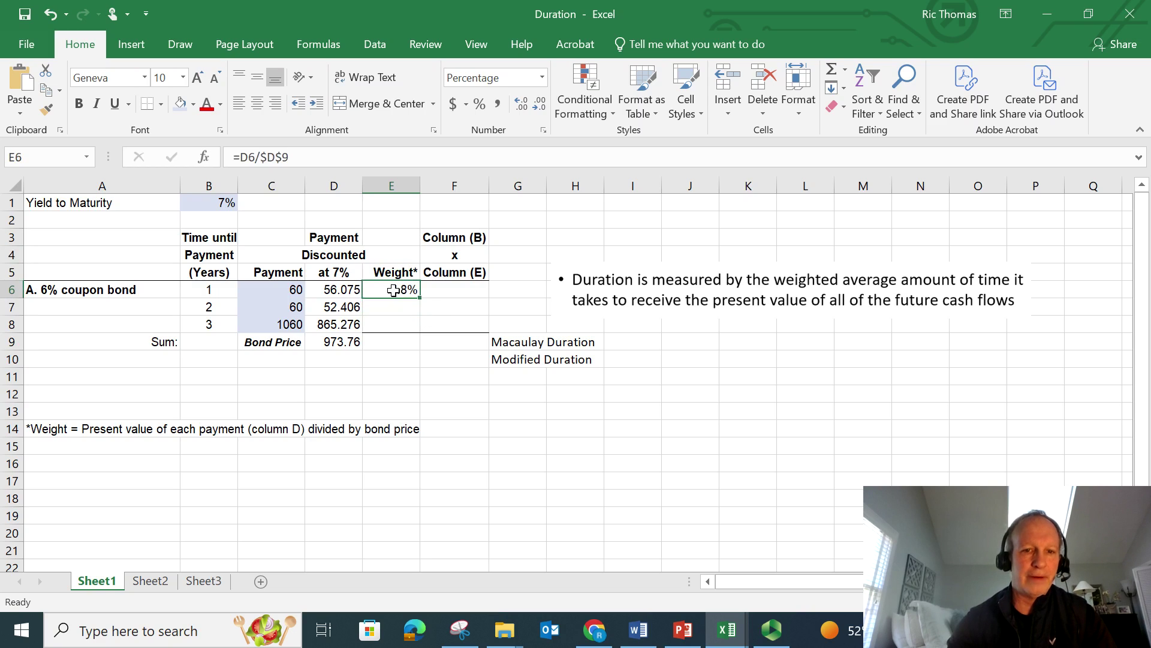
pyautogui.moveTo(423, 298); pyautogui.dragTo(419, 326)
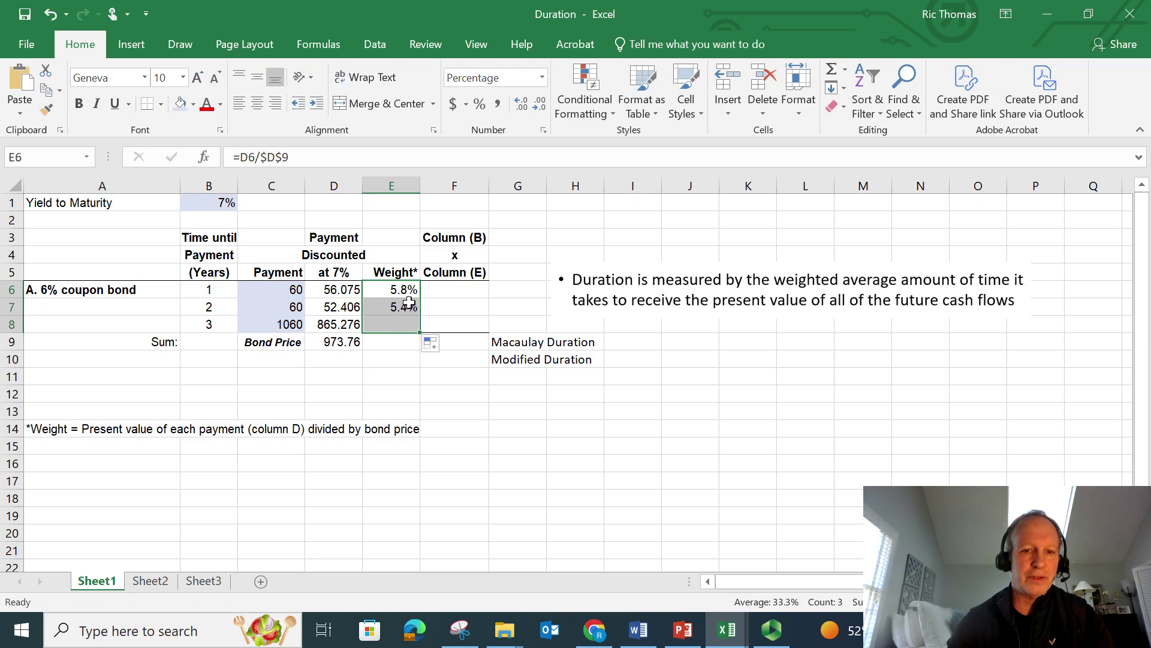
pyautogui.click(350, 348)
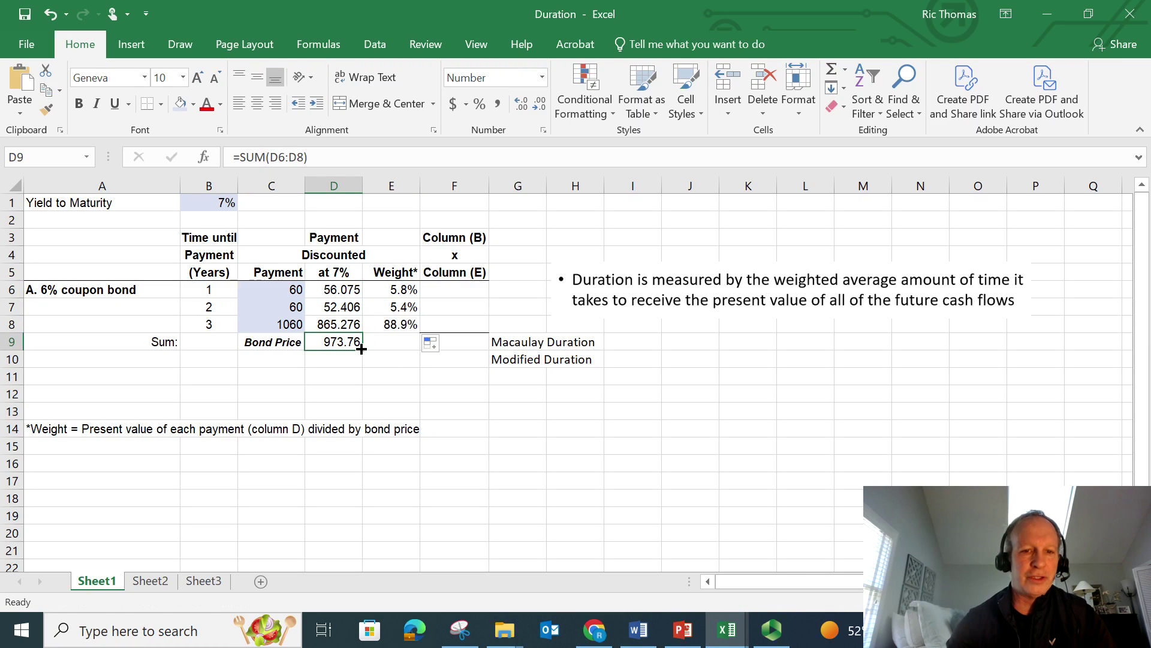
pyautogui.moveTo(365, 354); pyautogui.dragTo(399, 344)
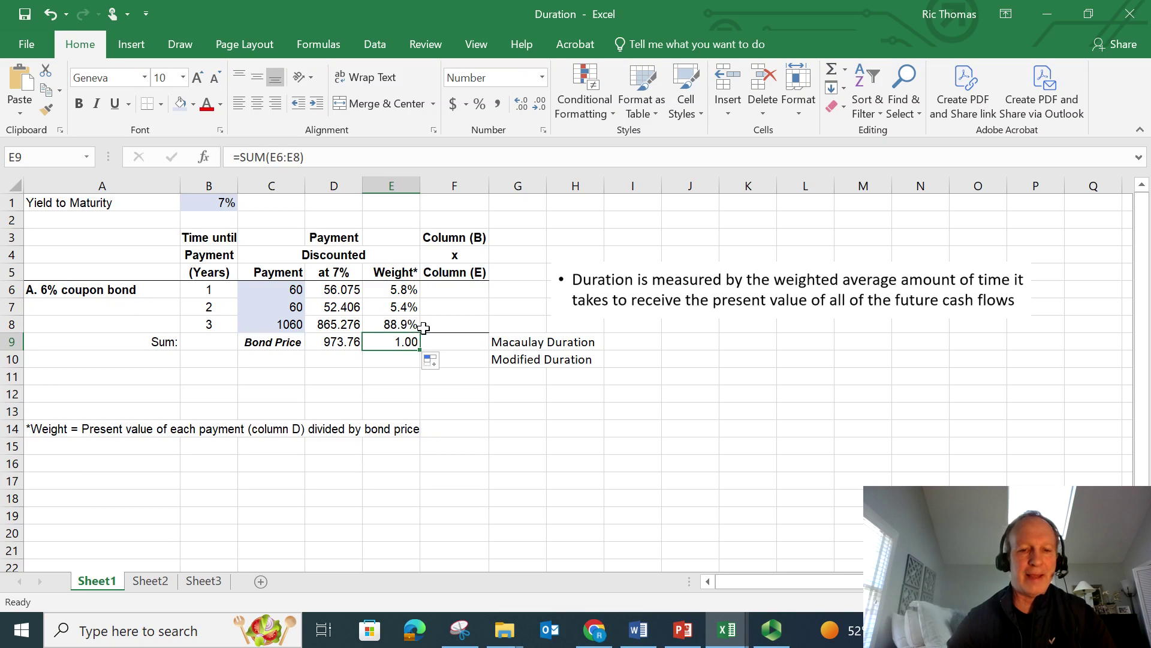
# Enter =E6*B6 in F6 for the first time-weighted value, 0.0576.
pyautogui.click(469, 294)
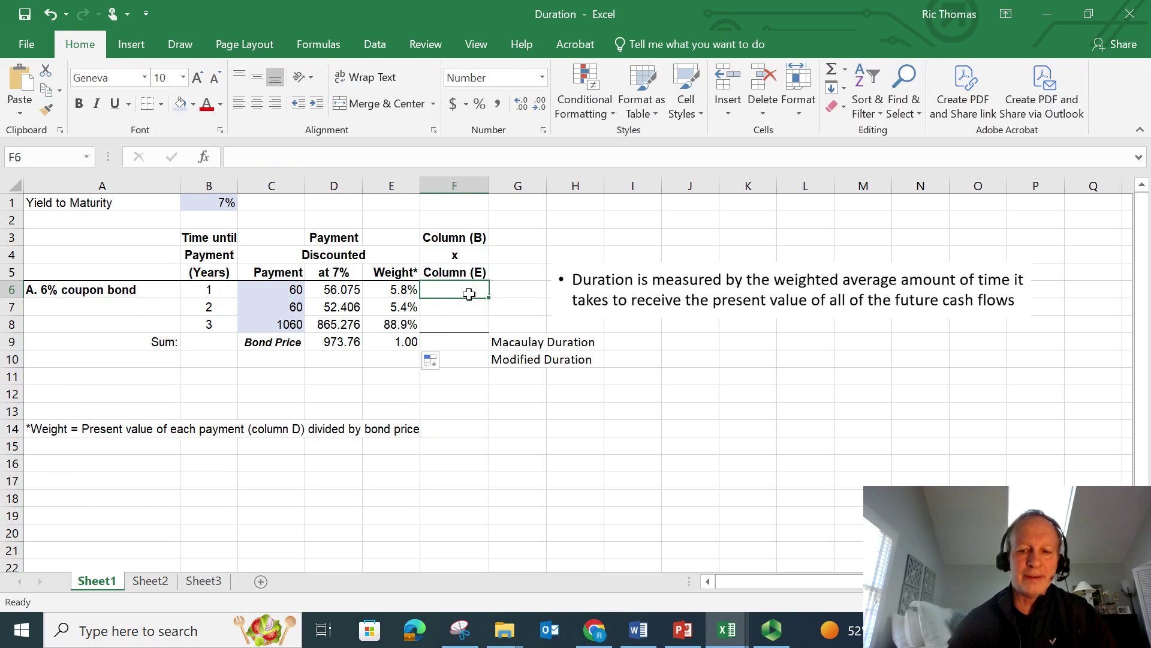
pyautogui.write('=')
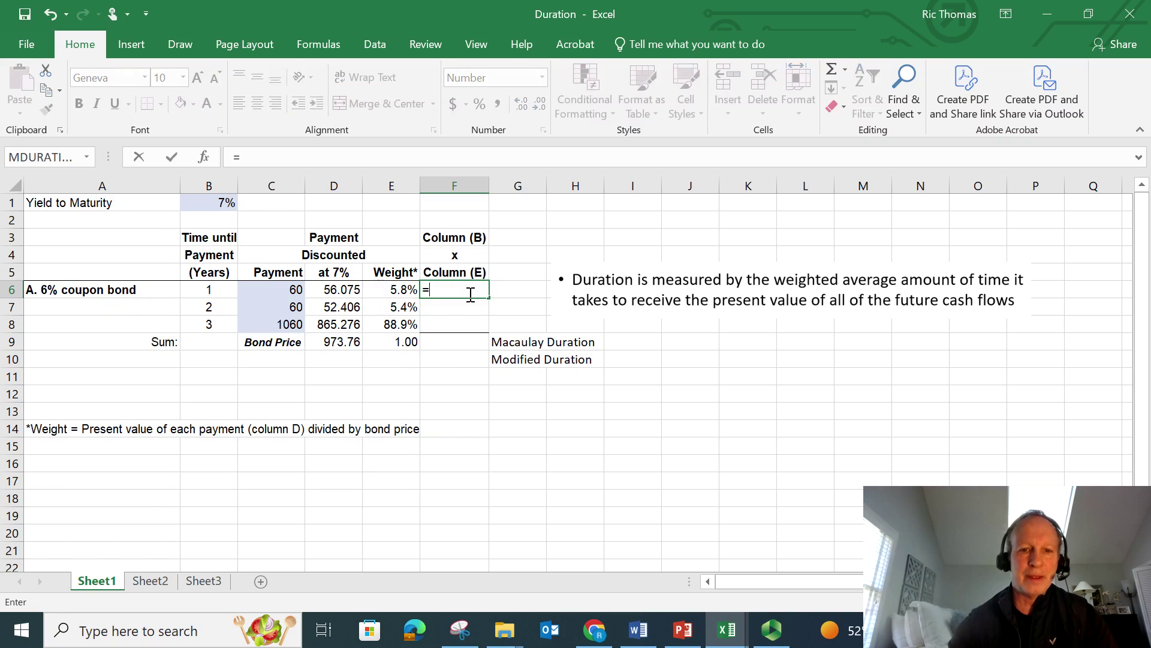
pyautogui.click(403, 291)
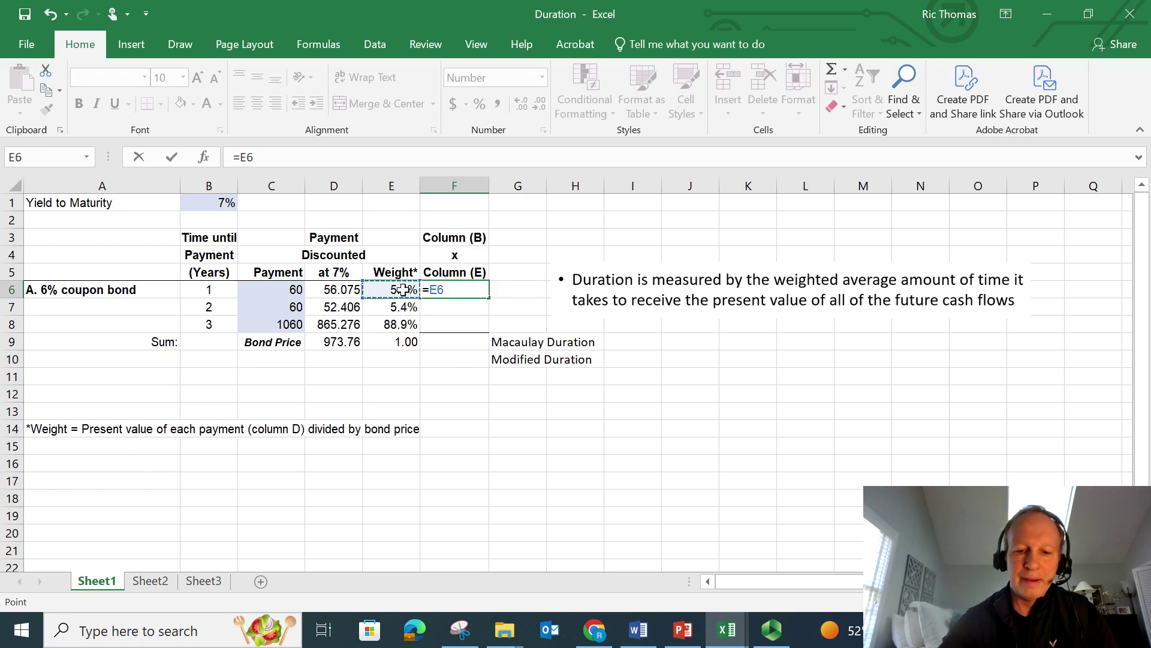
pyautogui.write('*')
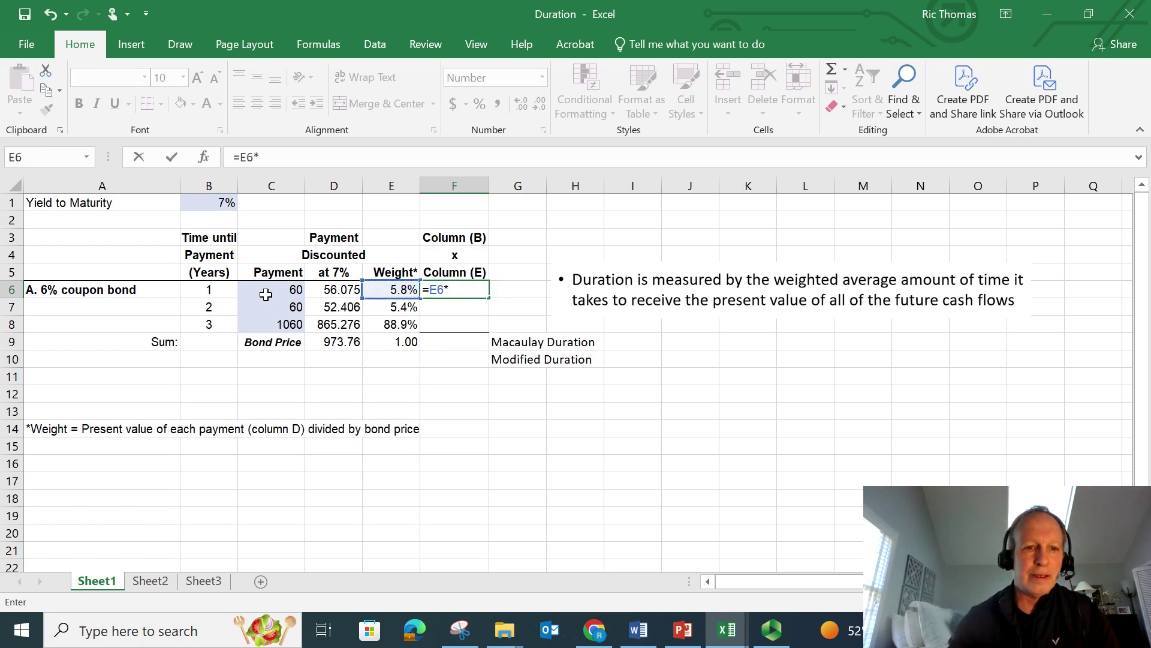
pyautogui.click(204, 291)
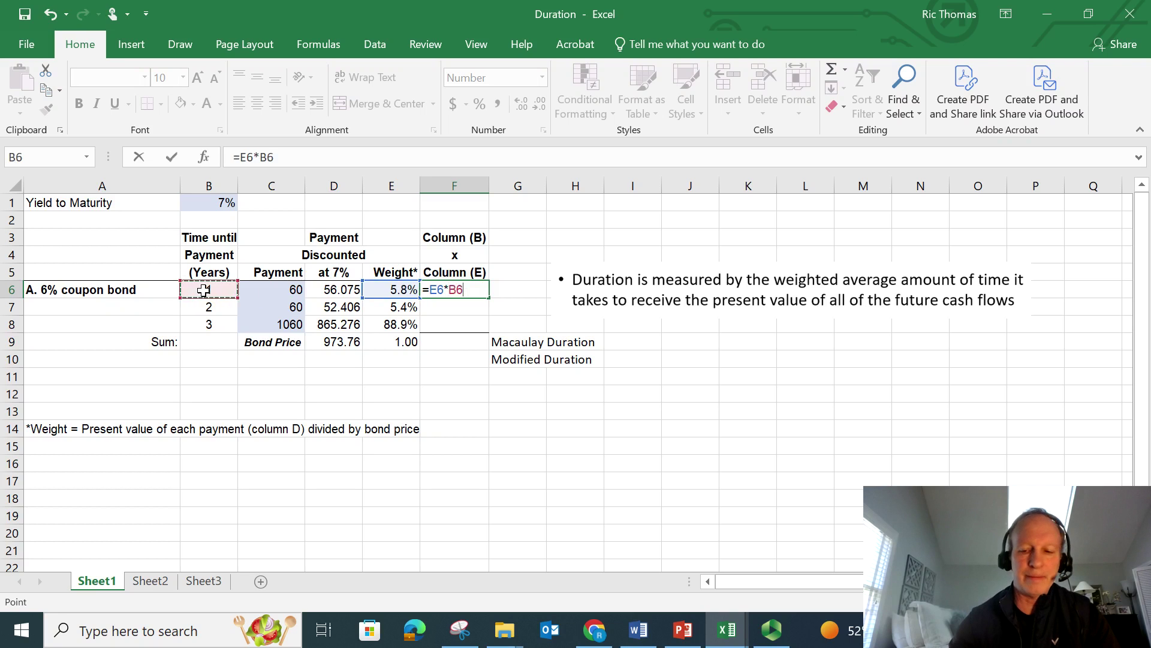
pyautogui.press('Return')
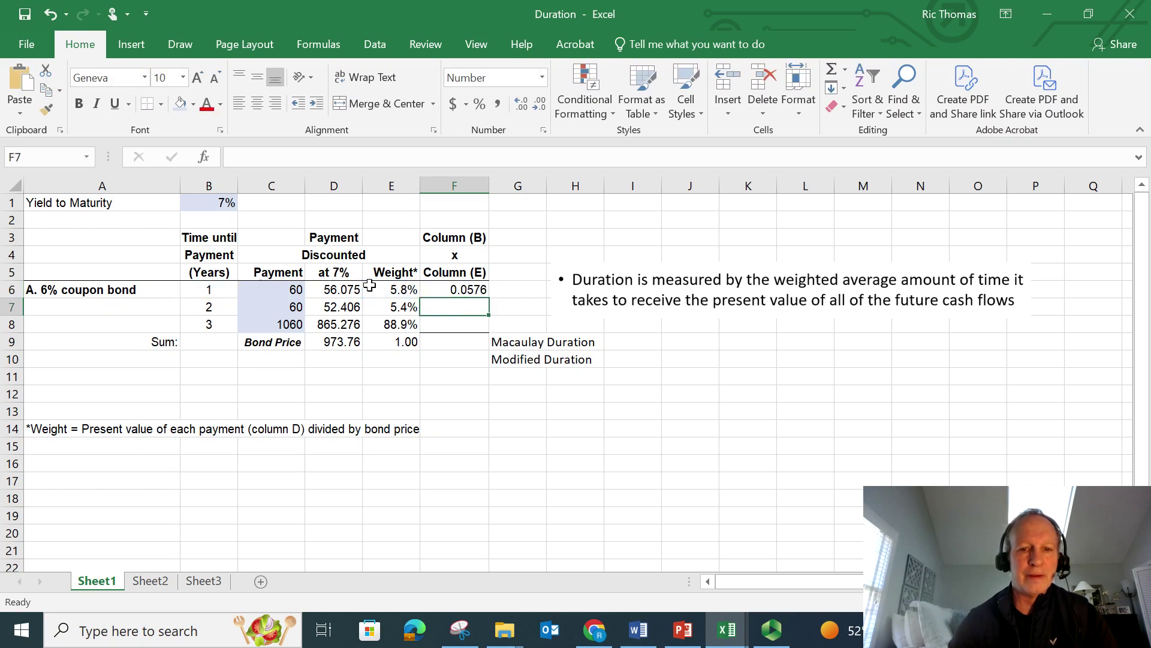
# Fill F6 down to F8 and extend the E9 sum to F9, totalling 2.83.
pyautogui.click(459, 287)
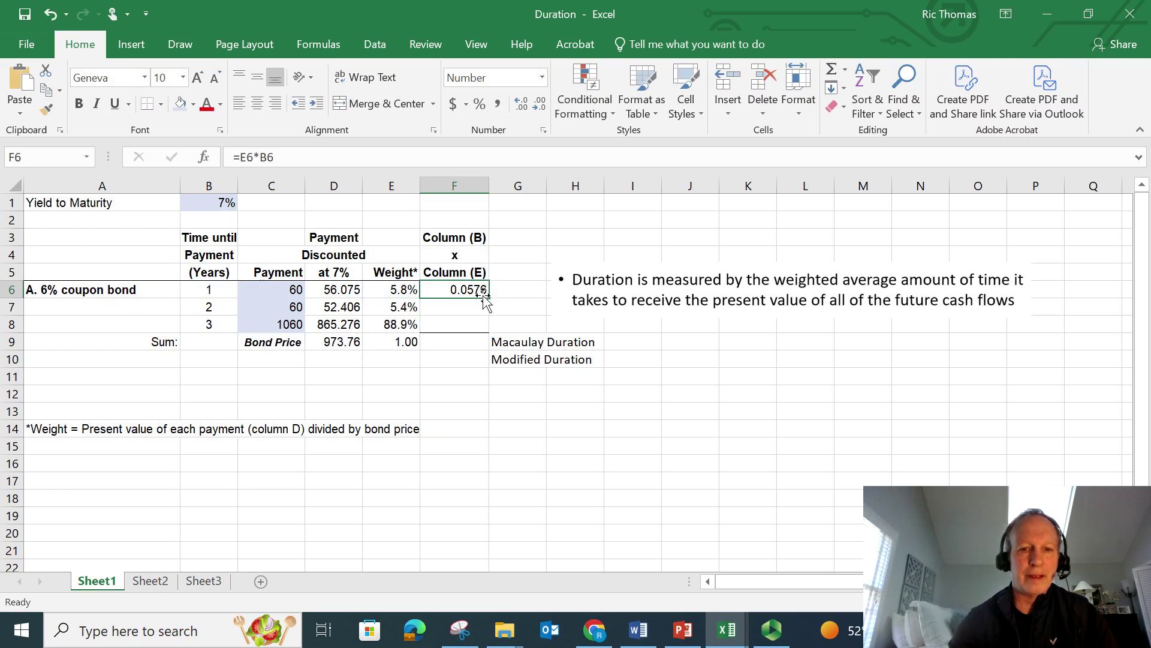
pyautogui.moveTo(487, 300); pyautogui.dragTo(489, 327)
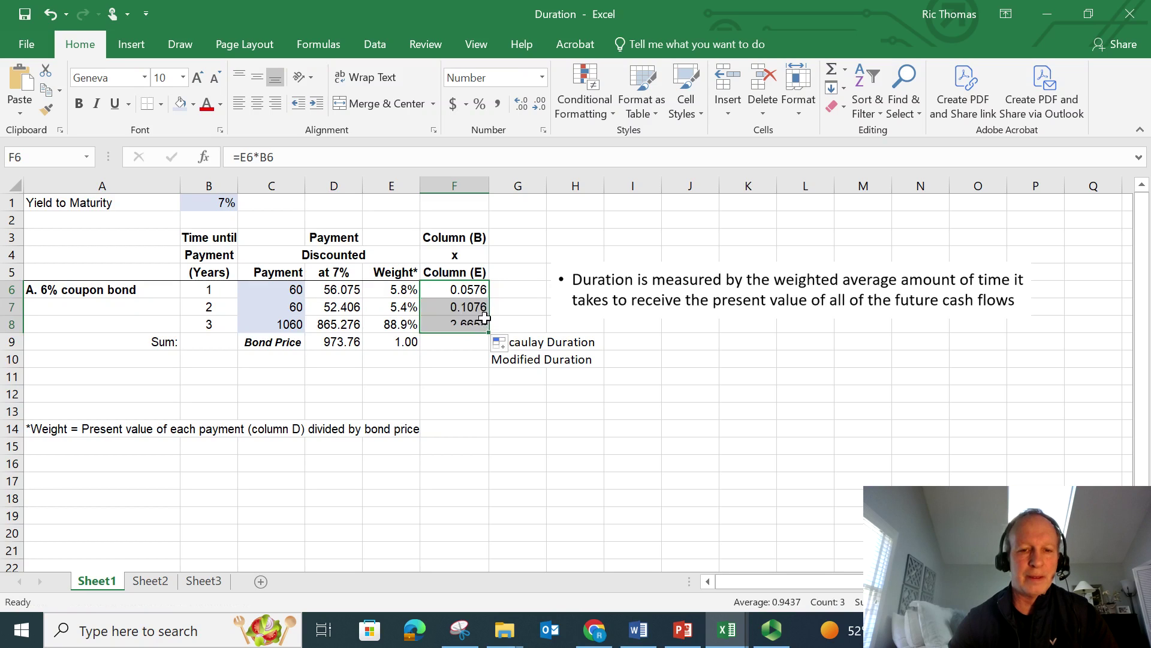
pyautogui.click(413, 343)
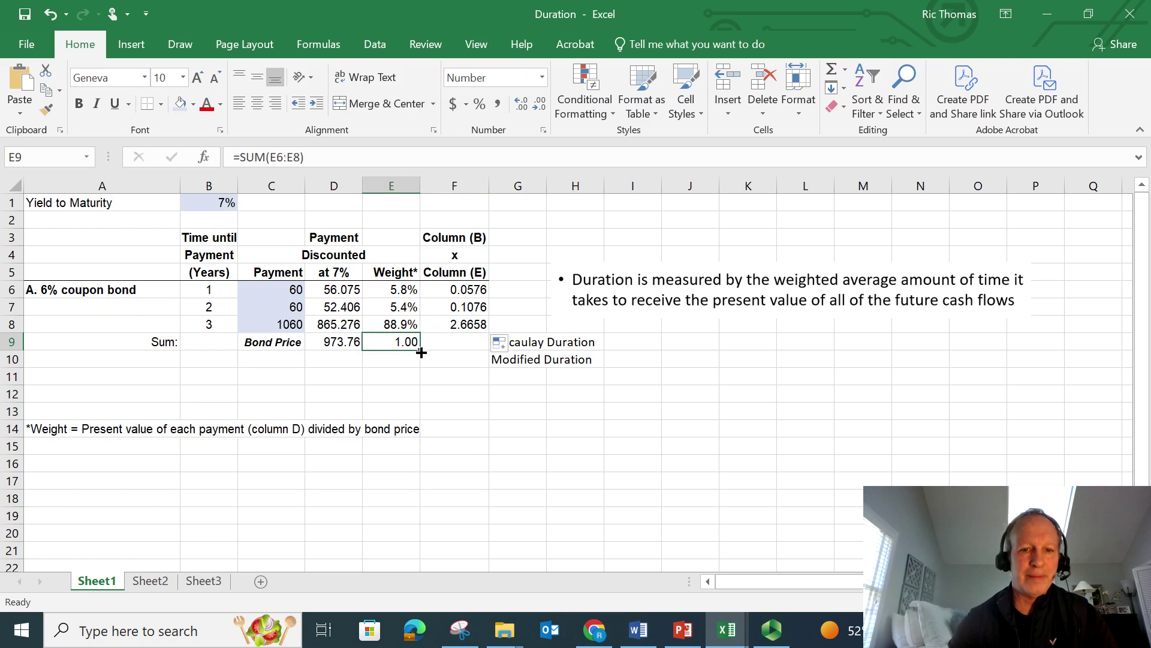
pyautogui.click(427, 357)
pyautogui.click(402, 340)
pyautogui.moveTo(420, 349); pyautogui.dragTo(459, 347)
pyautogui.click(459, 373)
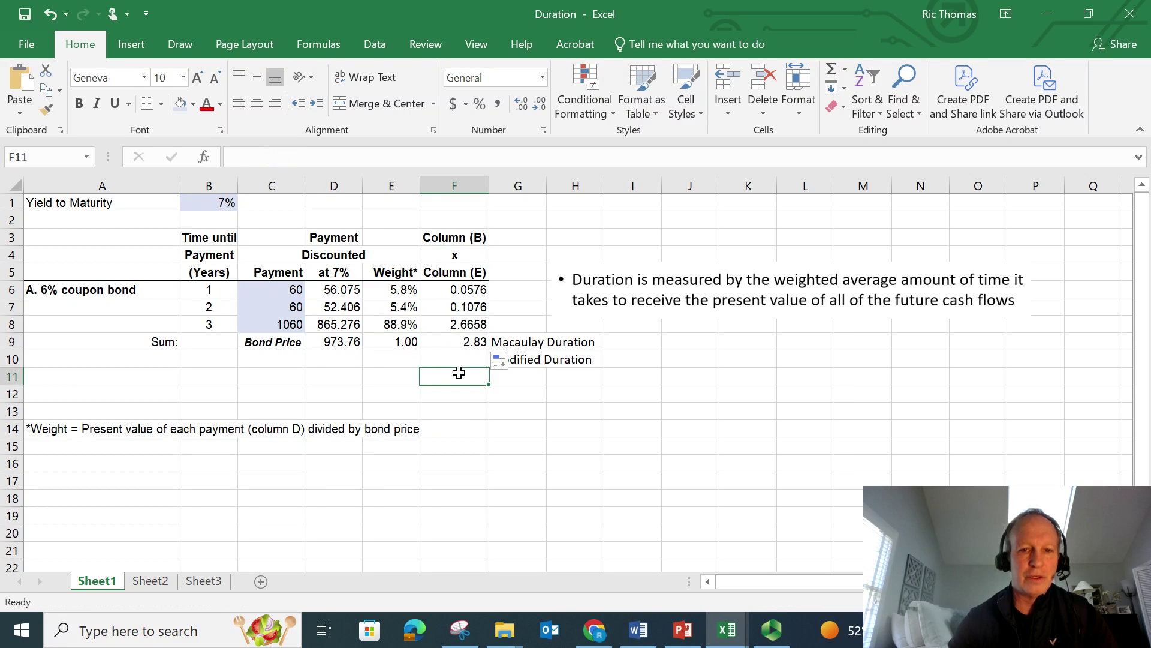
# Enter =F9/(1+B1) in F10, giving a Modified Duration of 2.65.
pyautogui.click(572, 389)
pyautogui.click(457, 362)
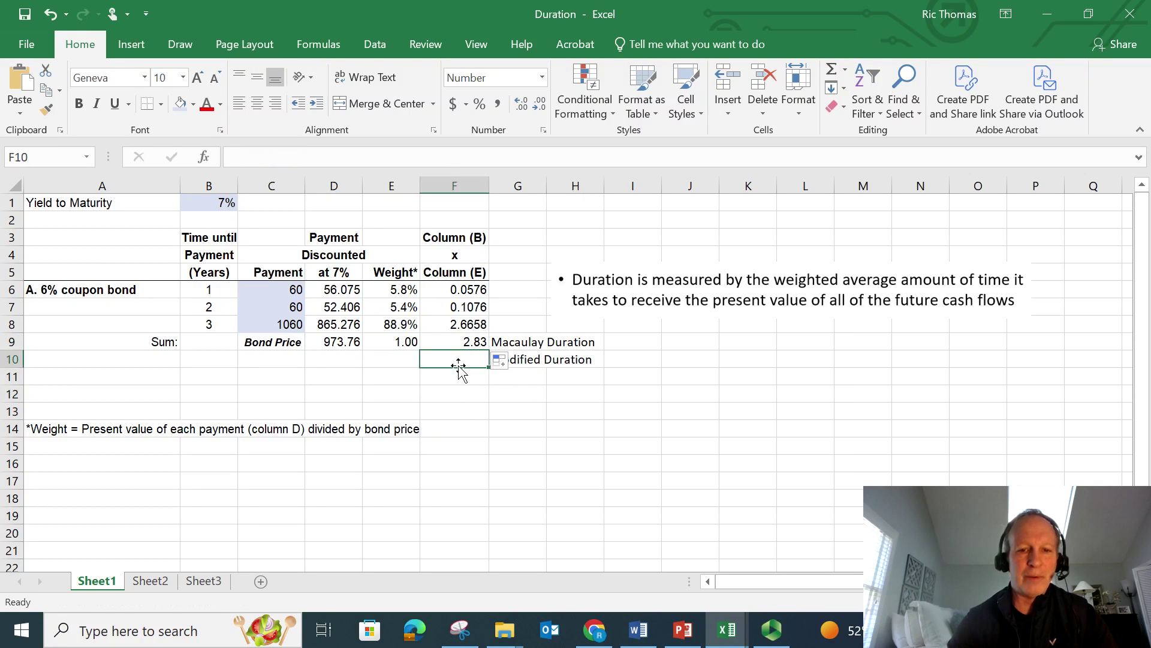
pyautogui.write('=')
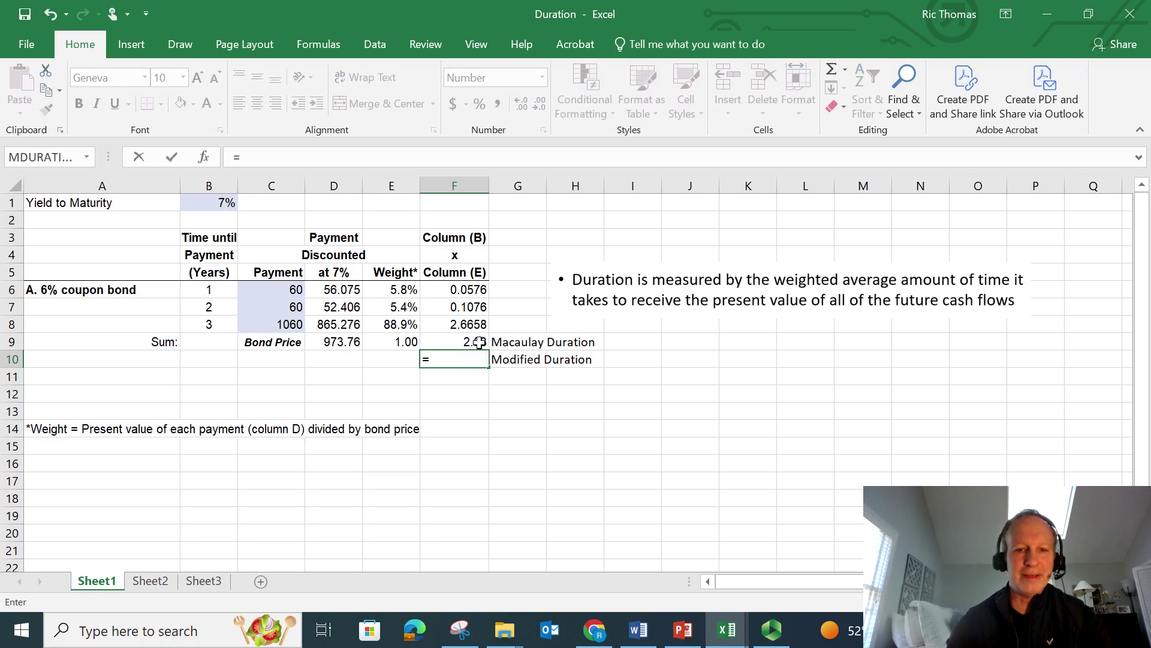
pyautogui.click(470, 340)
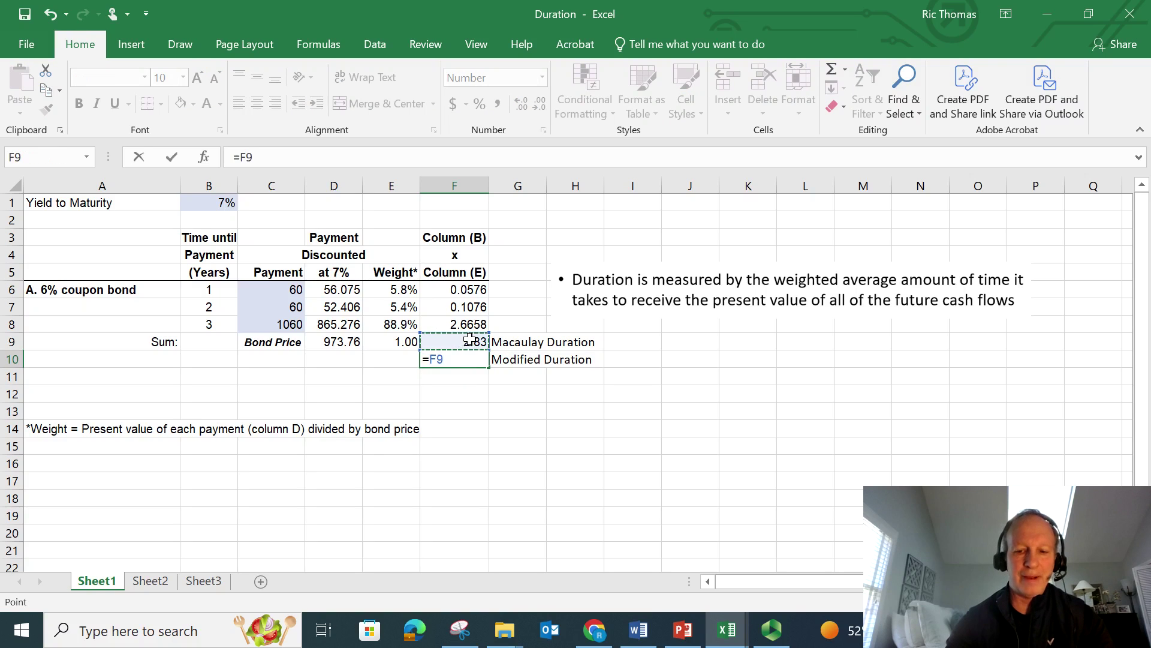
pyautogui.write('/(1+')
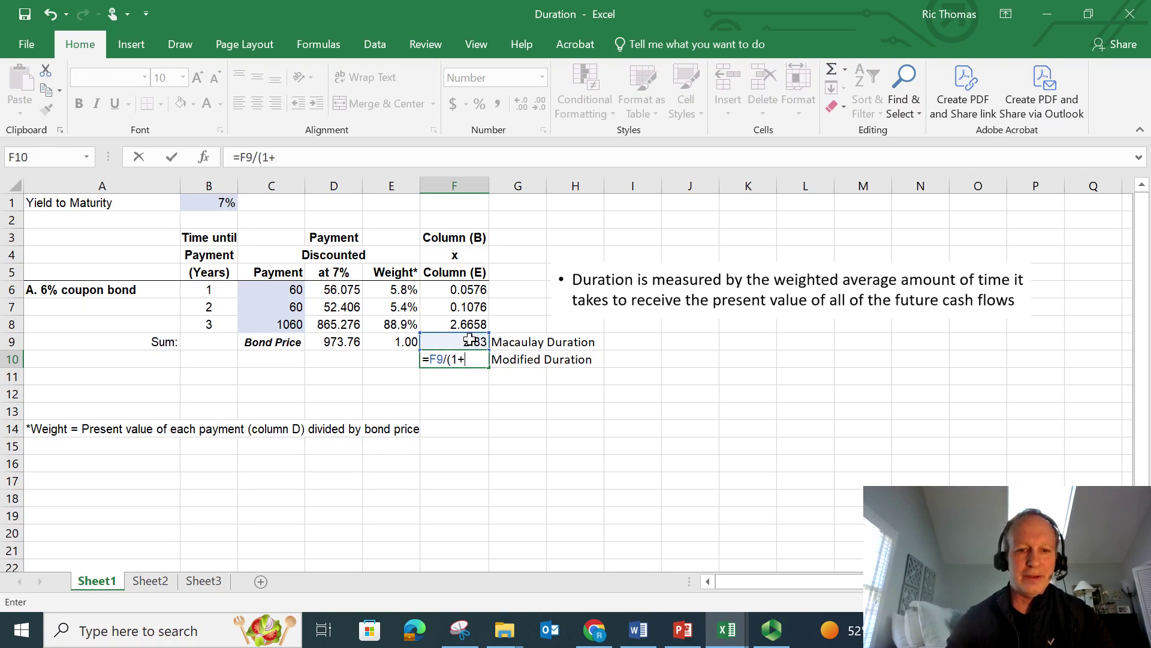
pyautogui.click(203, 202)
pyautogui.write(')')
pyautogui.press('Return')
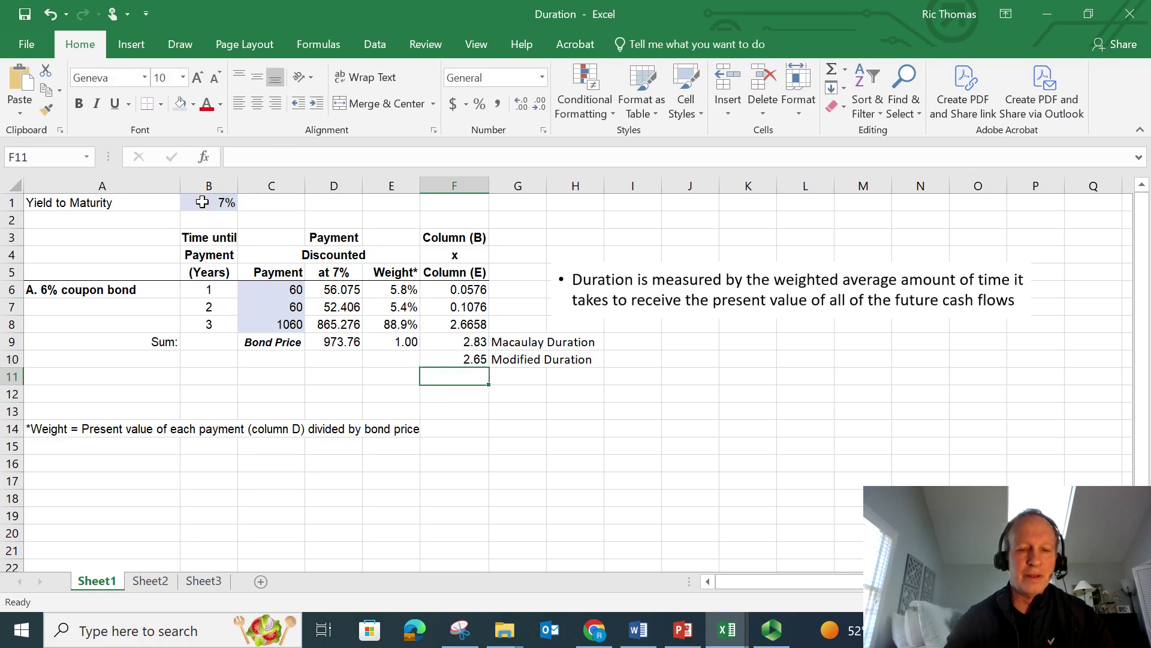
pyautogui.click(484, 391)
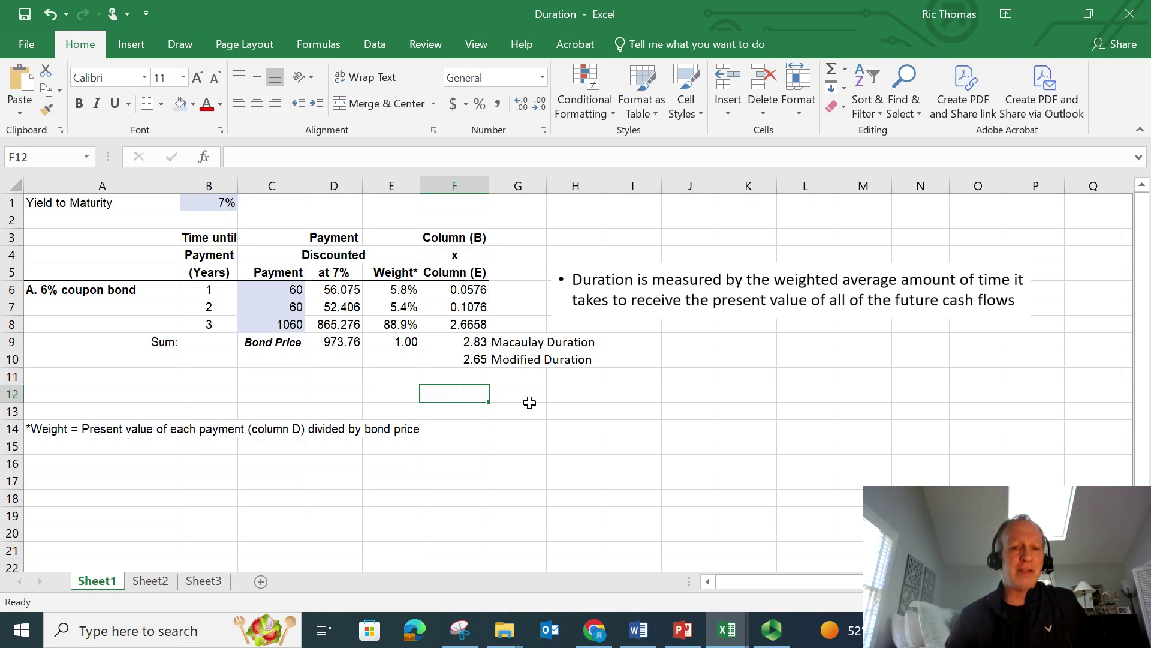
pyautogui.click(476, 379)
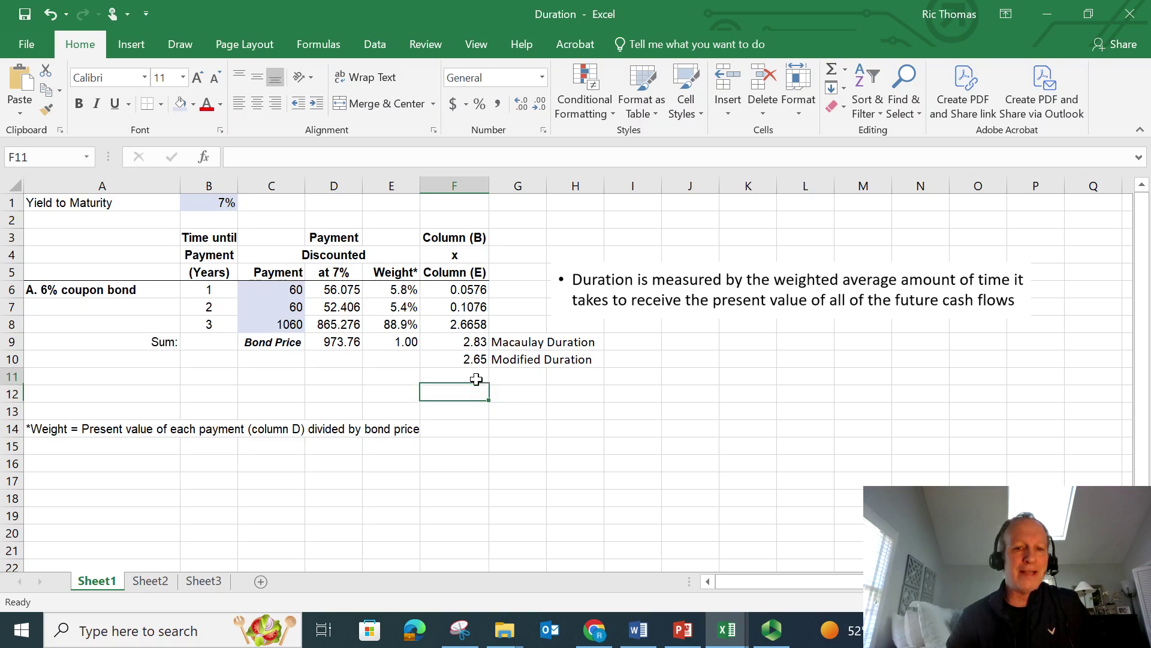
pyautogui.click(450, 359)
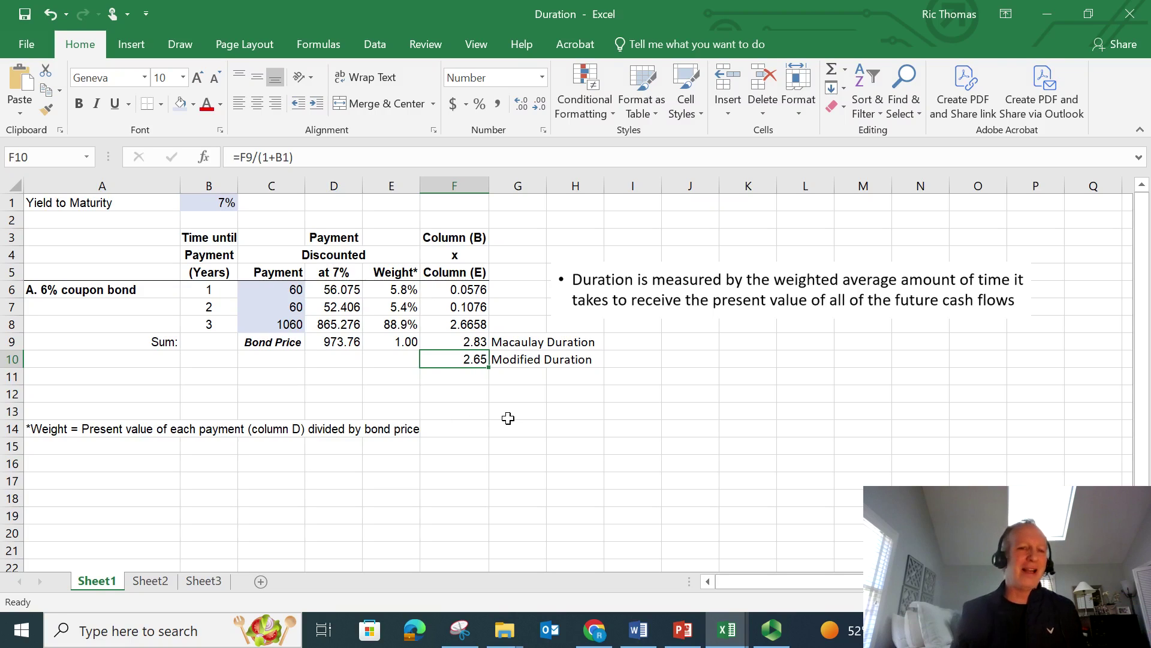
# Go to Sheet2's 10-year Treasury note model and select B9 under Outputs.
pyautogui.click(145, 584)
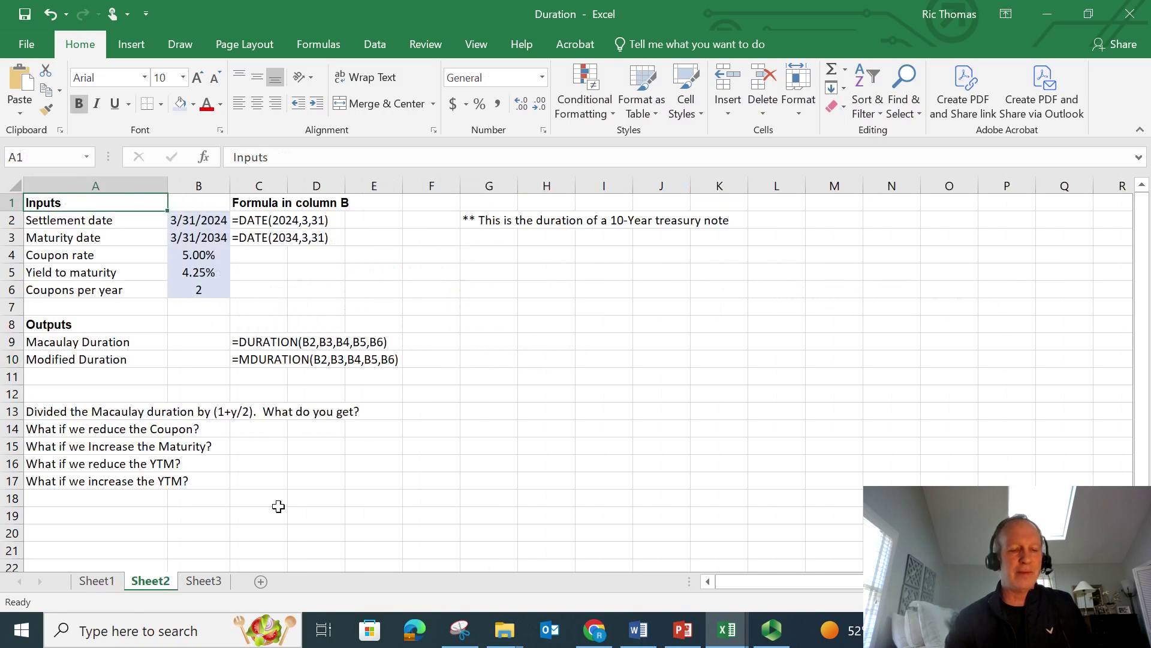
pyautogui.click(529, 459)
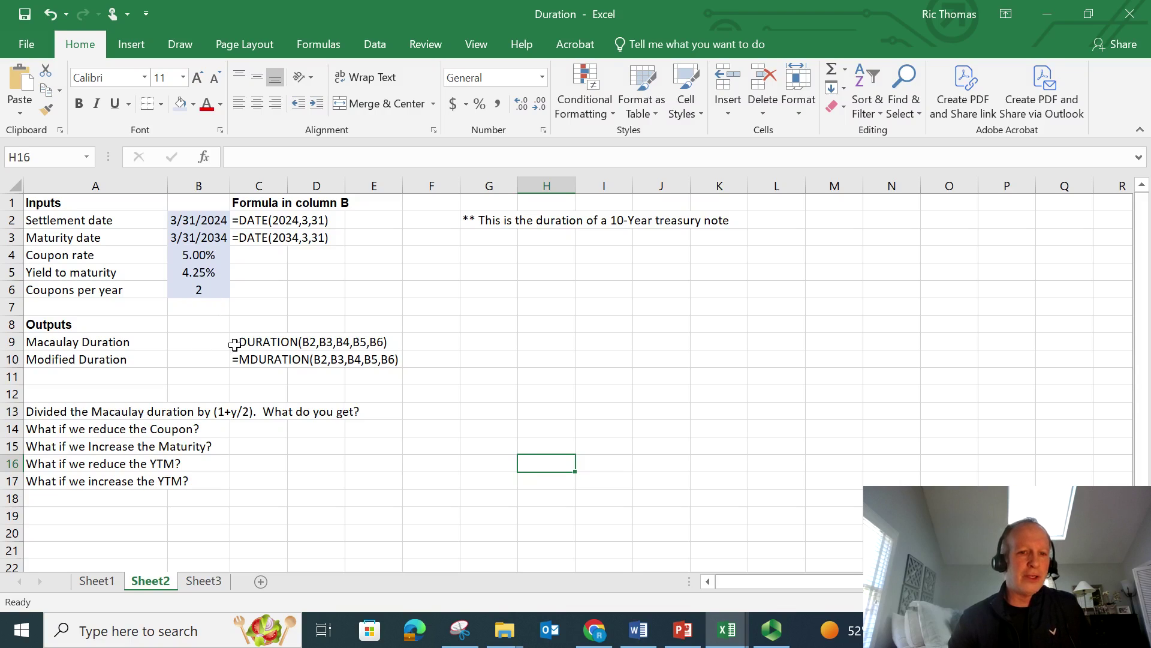
pyautogui.click(192, 337)
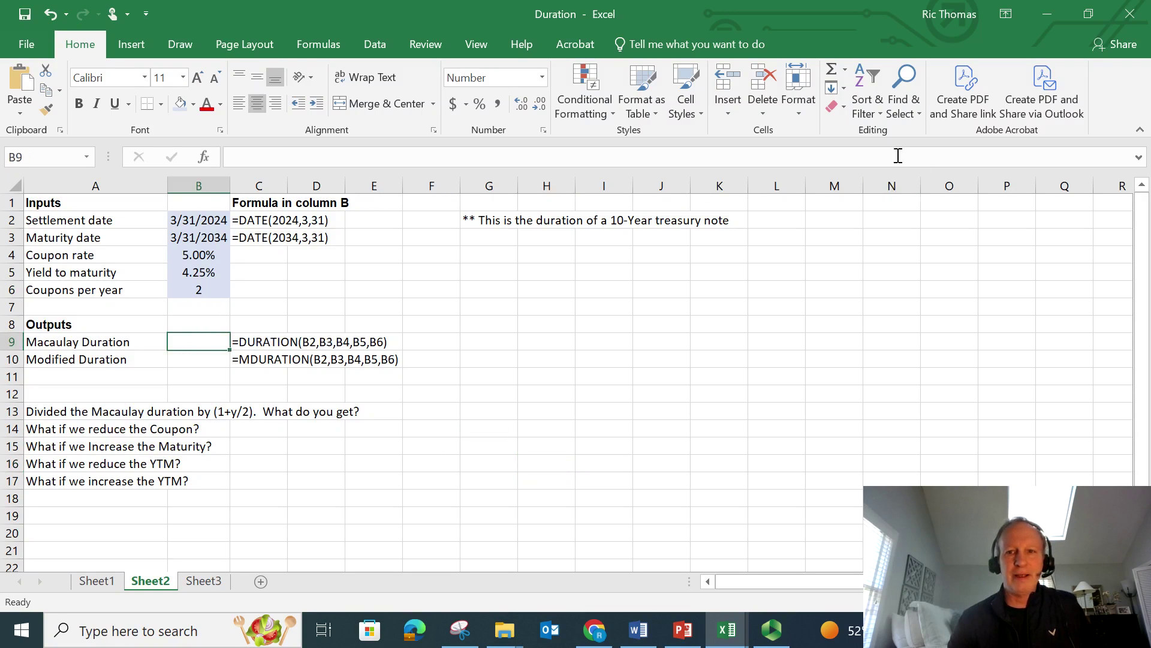
# Find and insert the DURATION function in B9 by searching 'du'.
pyautogui.click(846, 72)
pyautogui.click(889, 201)
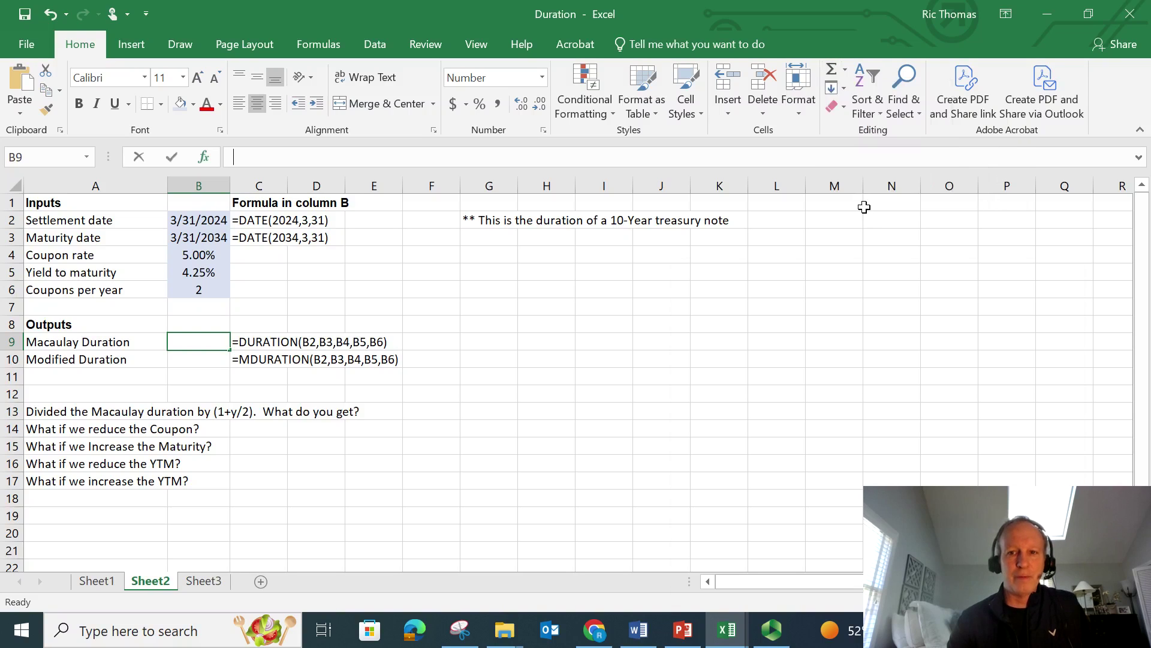
pyautogui.write('duration')
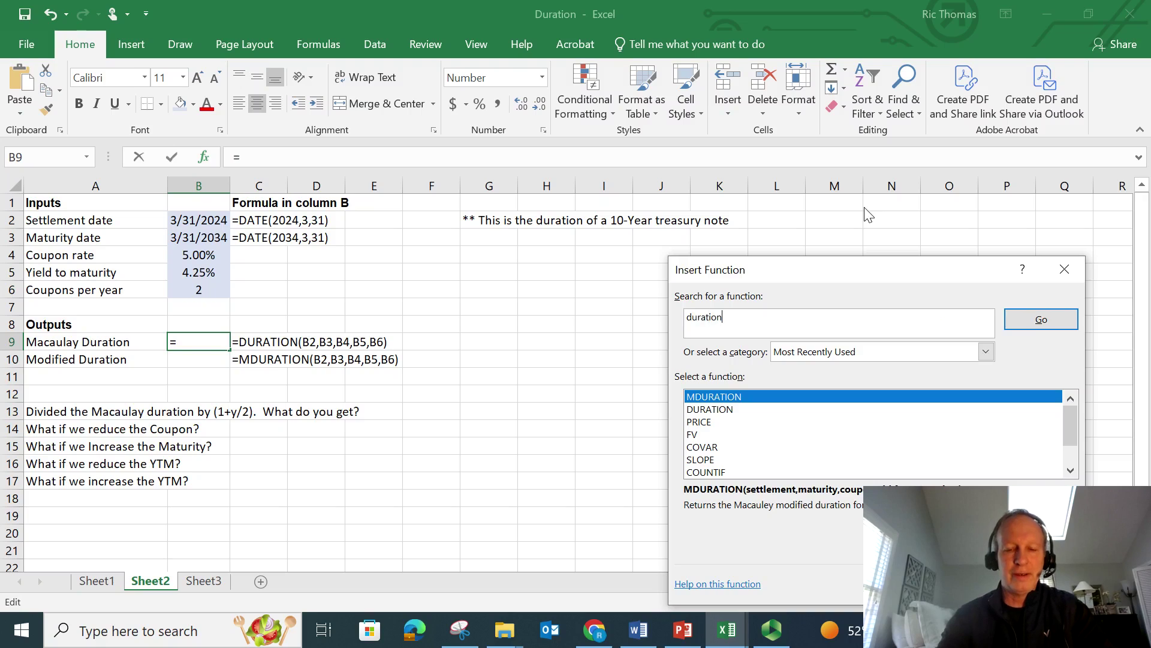
pyautogui.press('Return')
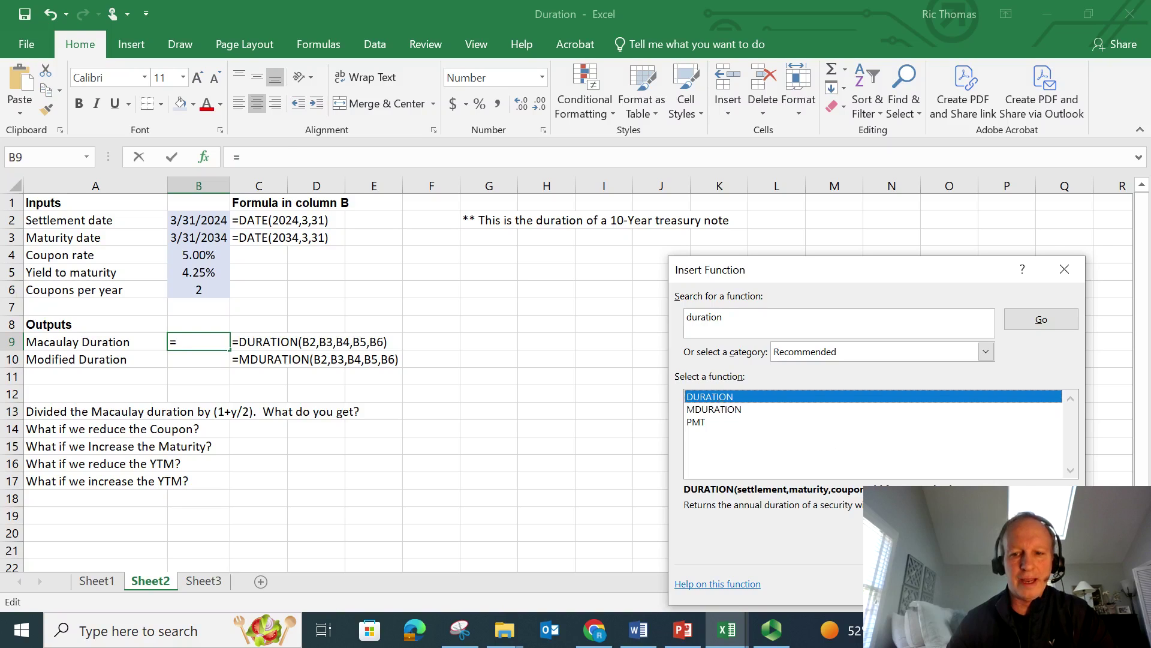
pyautogui.press('Return')
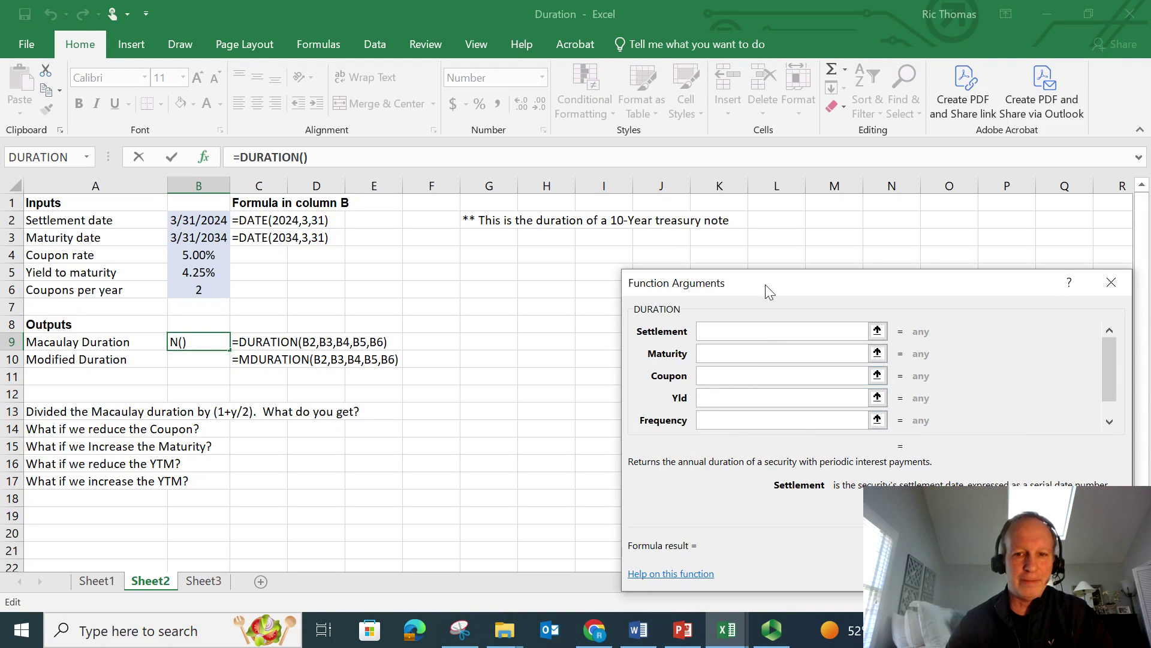
pyautogui.moveTo(770, 290); pyautogui.dragTo(669, 261)
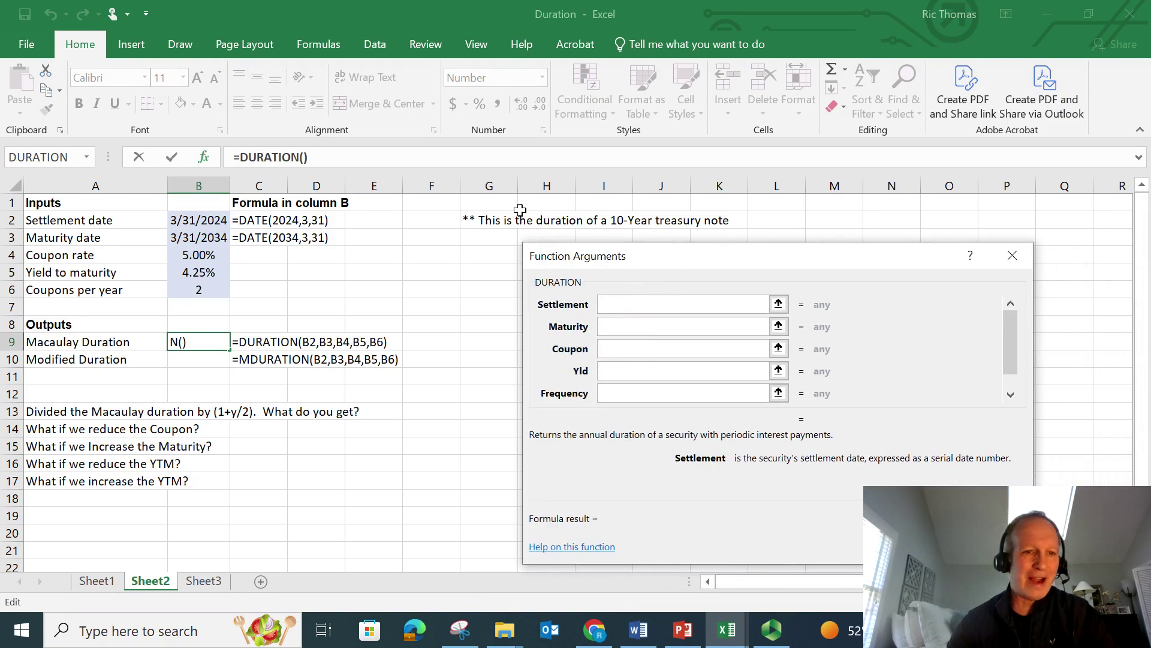
# Set DURATION's arguments to B2, B3, B4, B5 and B6, returning 8.0583.
pyautogui.click(309, 207)
pyautogui.click(203, 220)
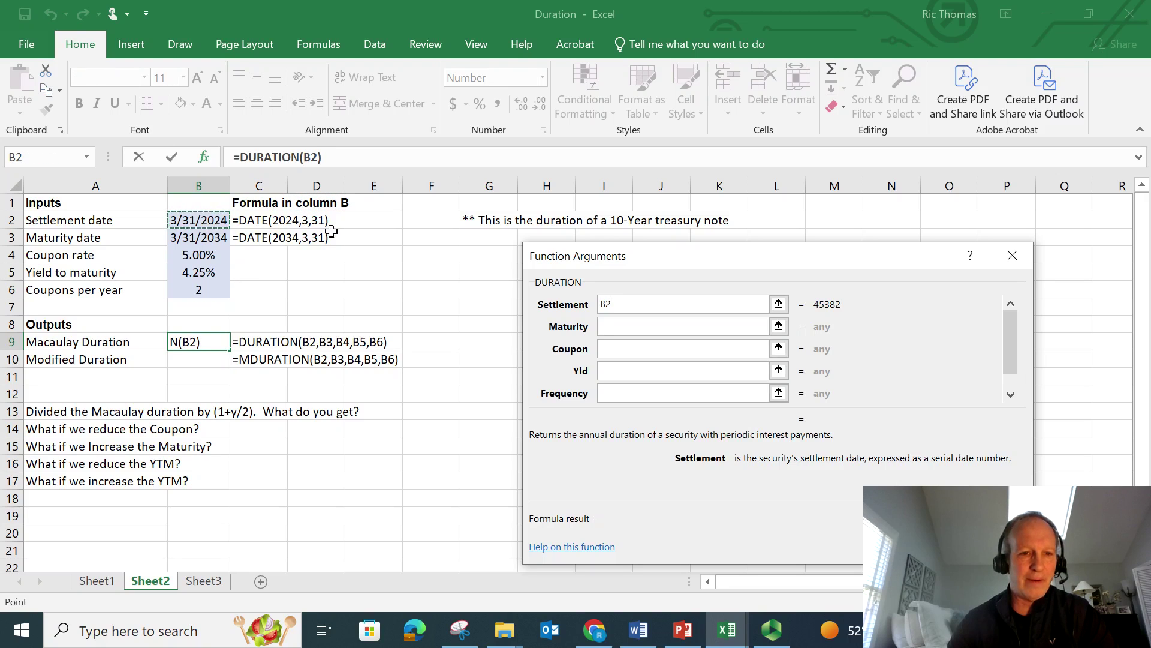
pyautogui.click(635, 325)
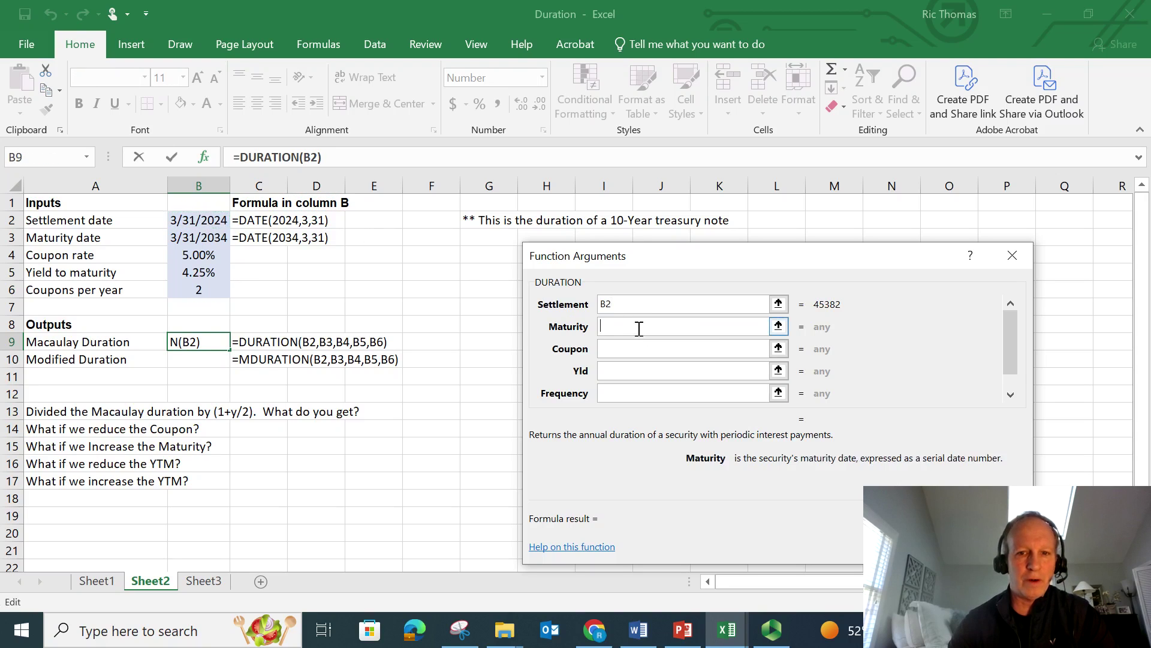
pyautogui.click(207, 238)
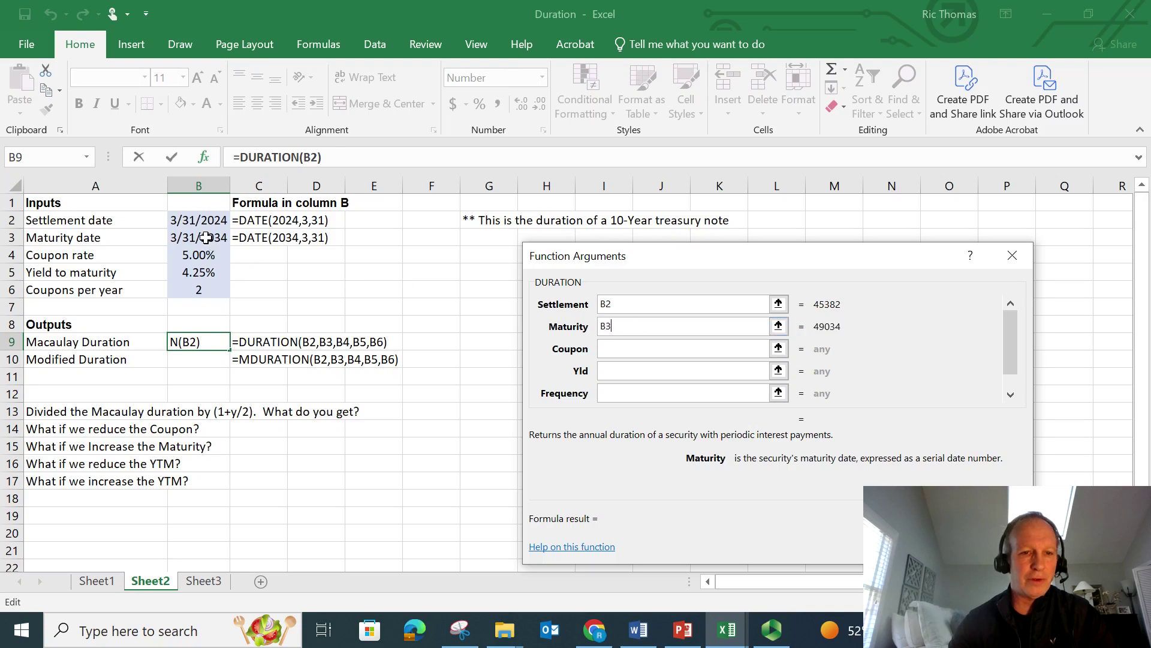
pyautogui.click(624, 349)
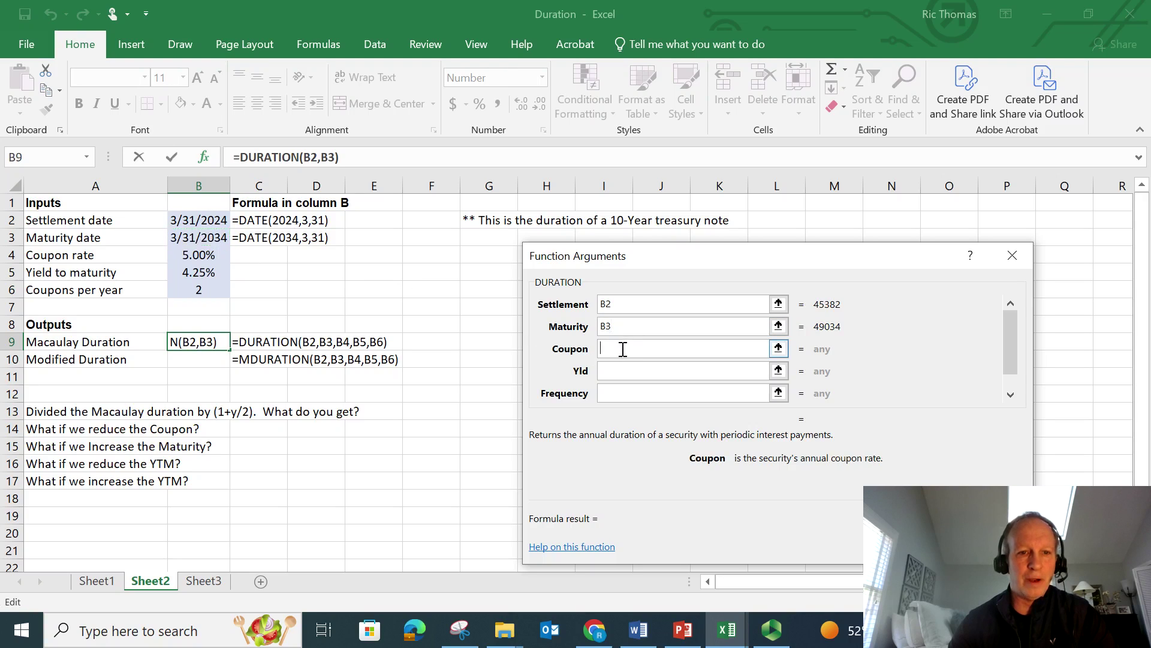
pyautogui.click(197, 258)
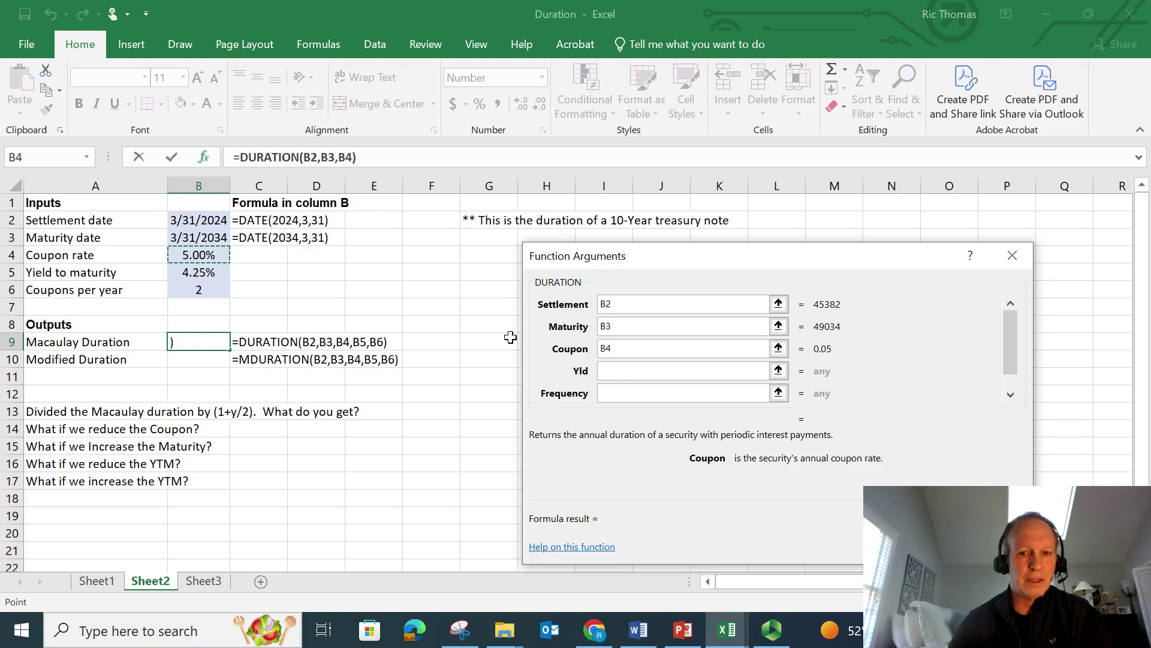
pyautogui.click(619, 373)
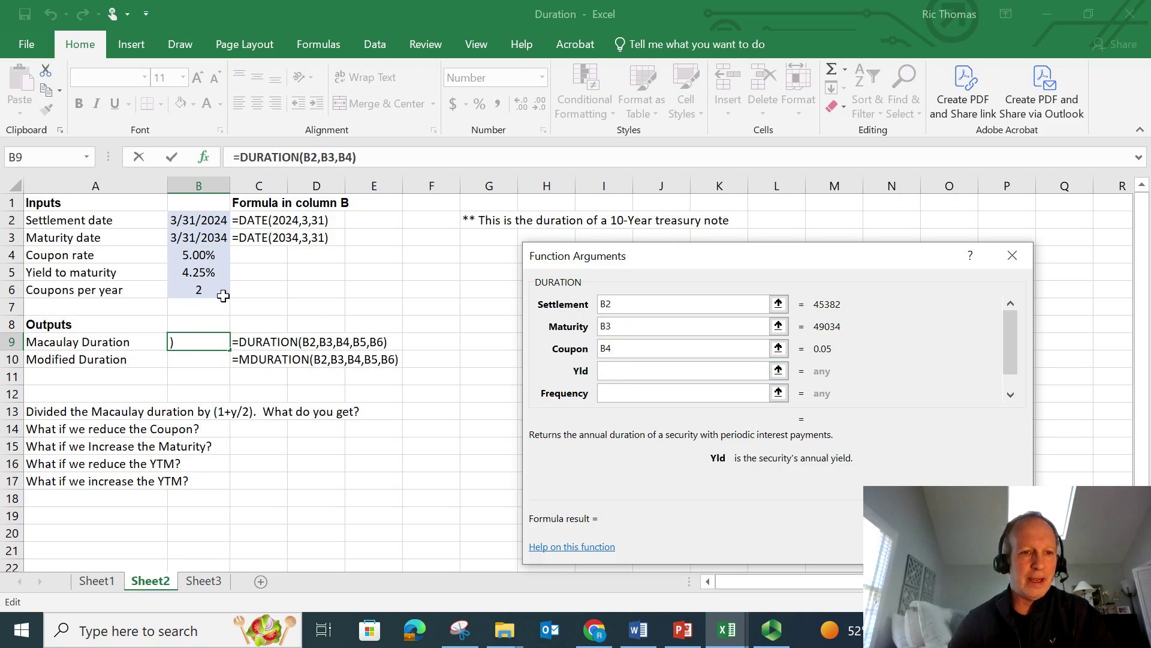
pyautogui.click(191, 272)
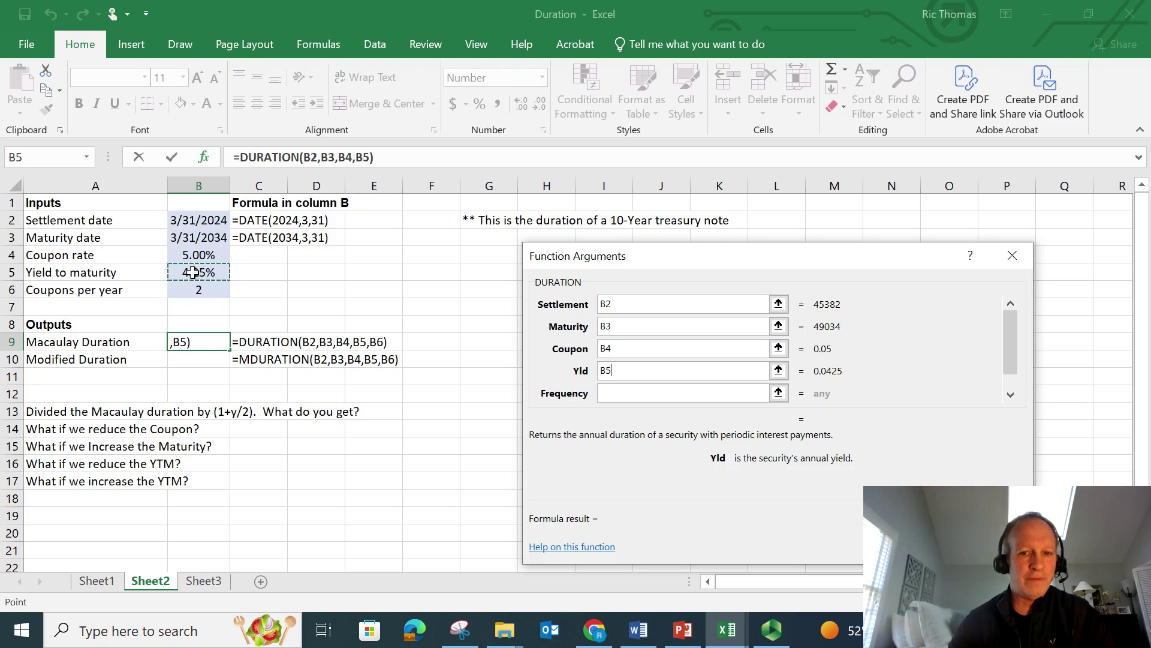
pyautogui.click(620, 393)
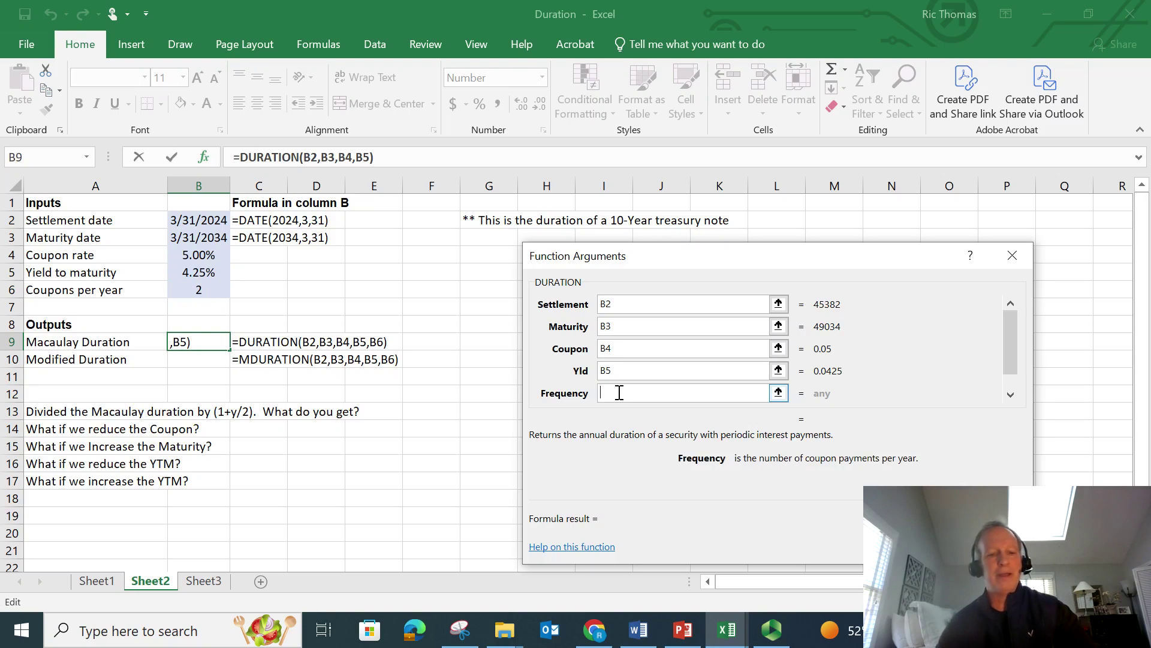
pyautogui.write('2')
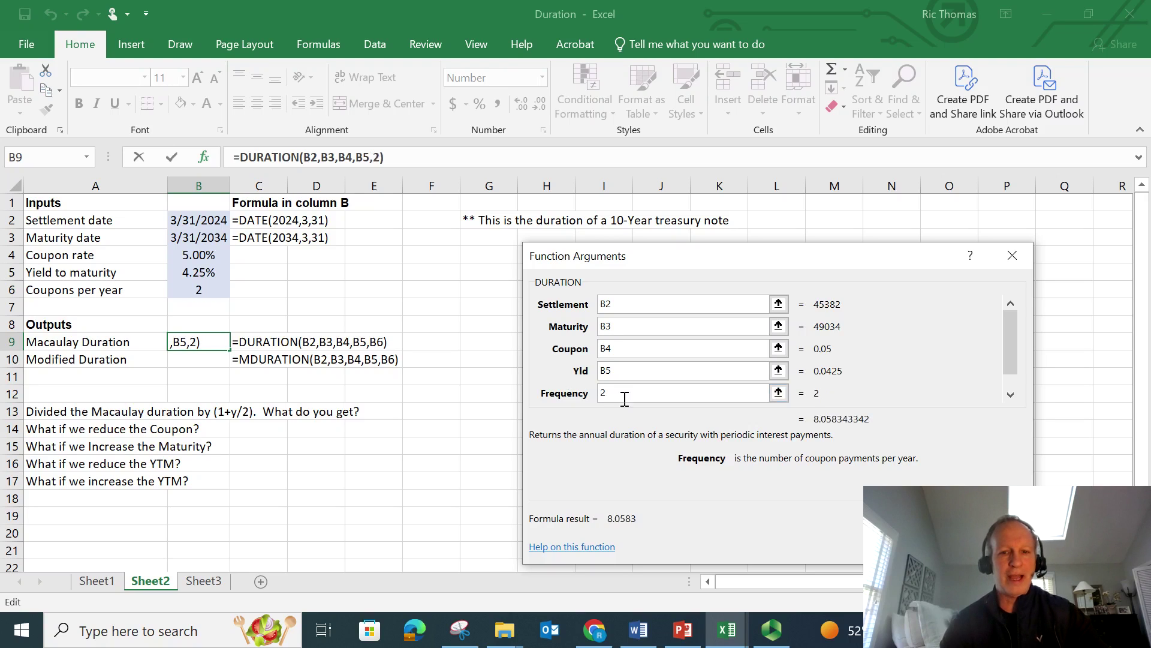
pyautogui.press('BackSpace')
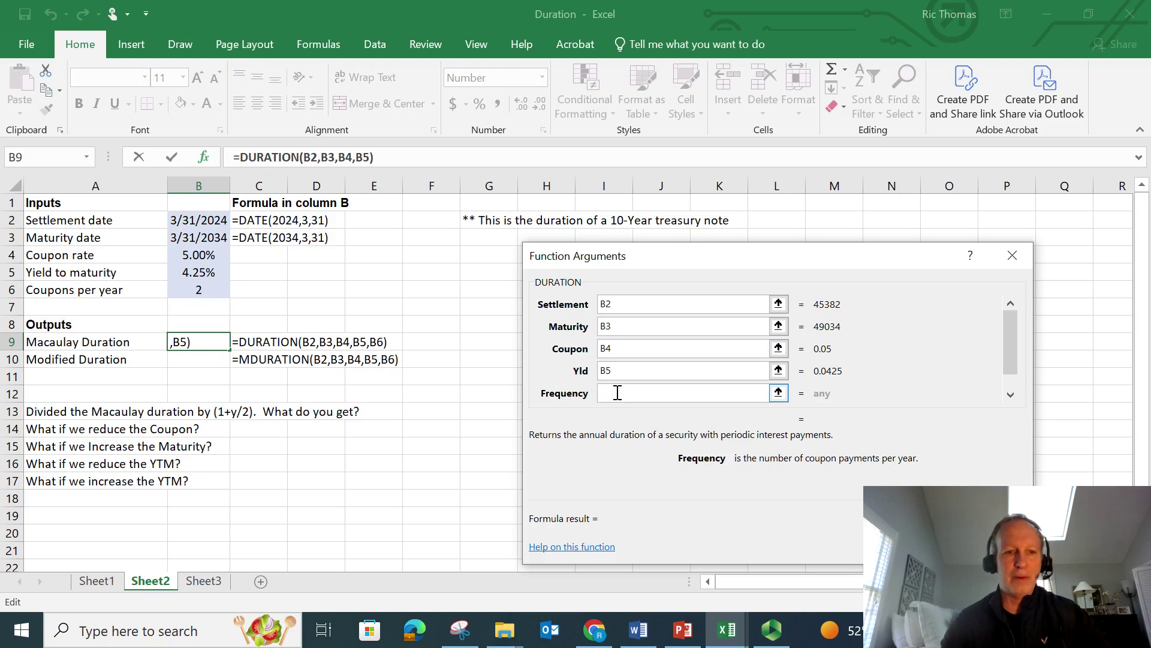
pyautogui.click(206, 293)
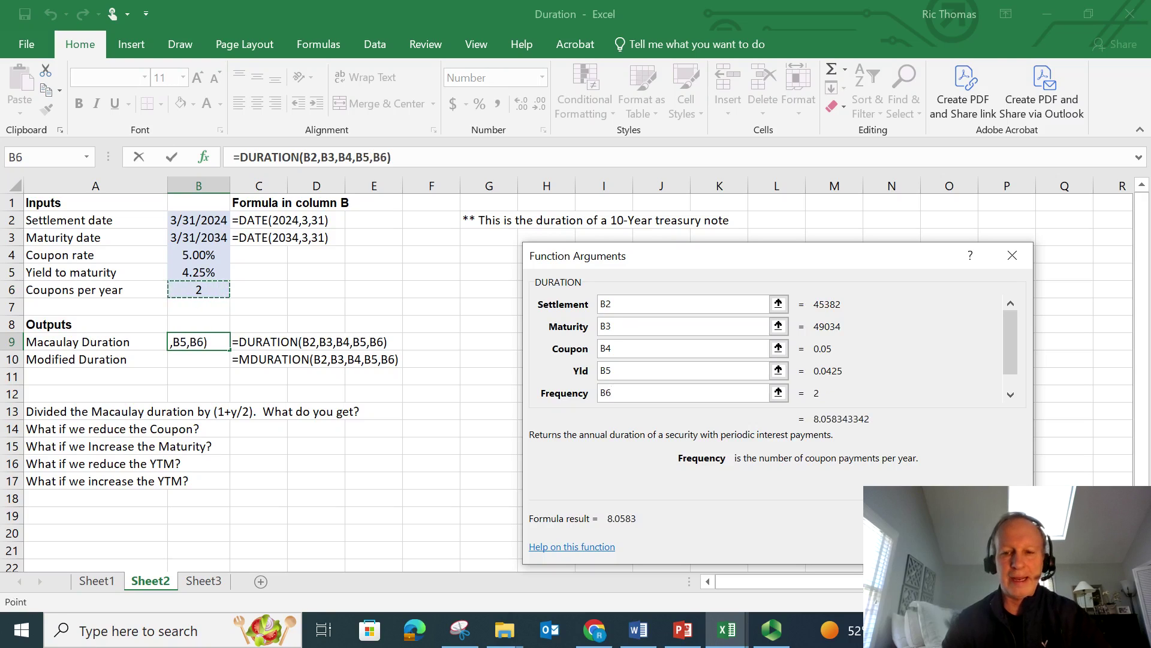
pyautogui.press('Return')
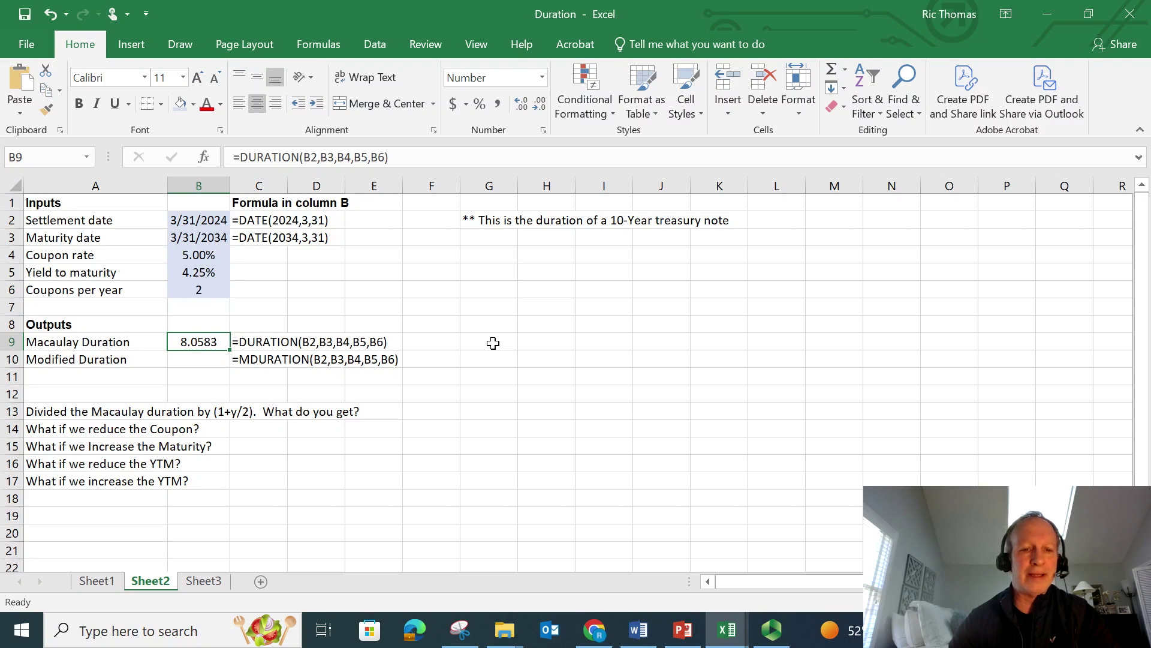
# Enter =B9/(1+B5/2) in G9, giving 7.890667.
pyautogui.click(493, 343)
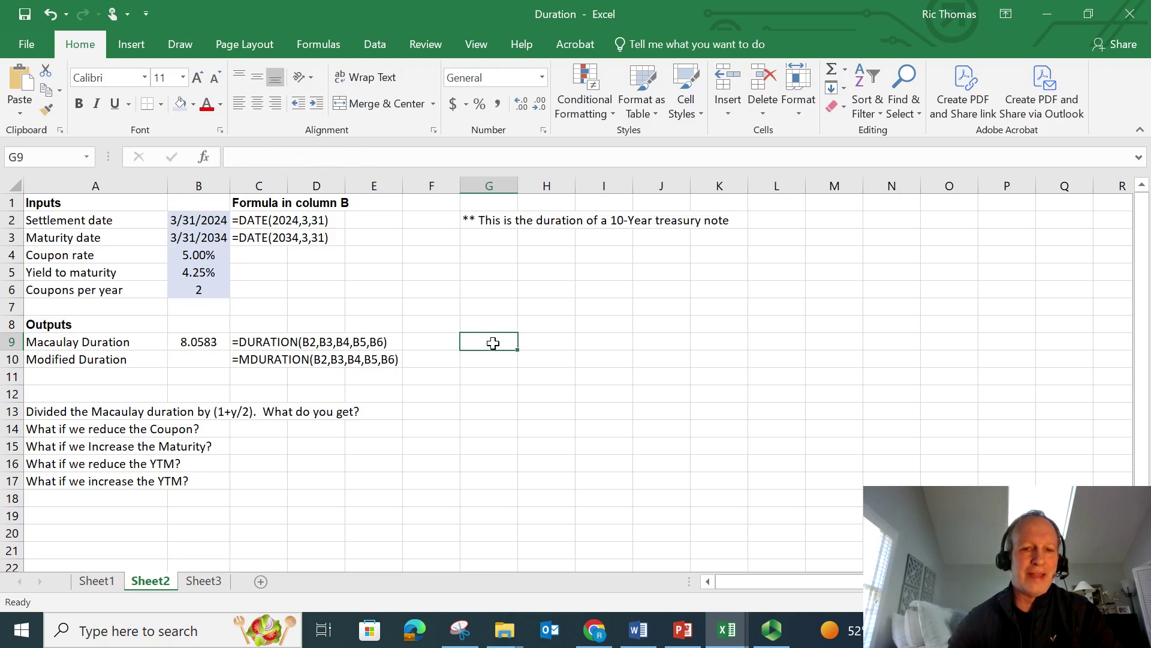
pyautogui.write('=')
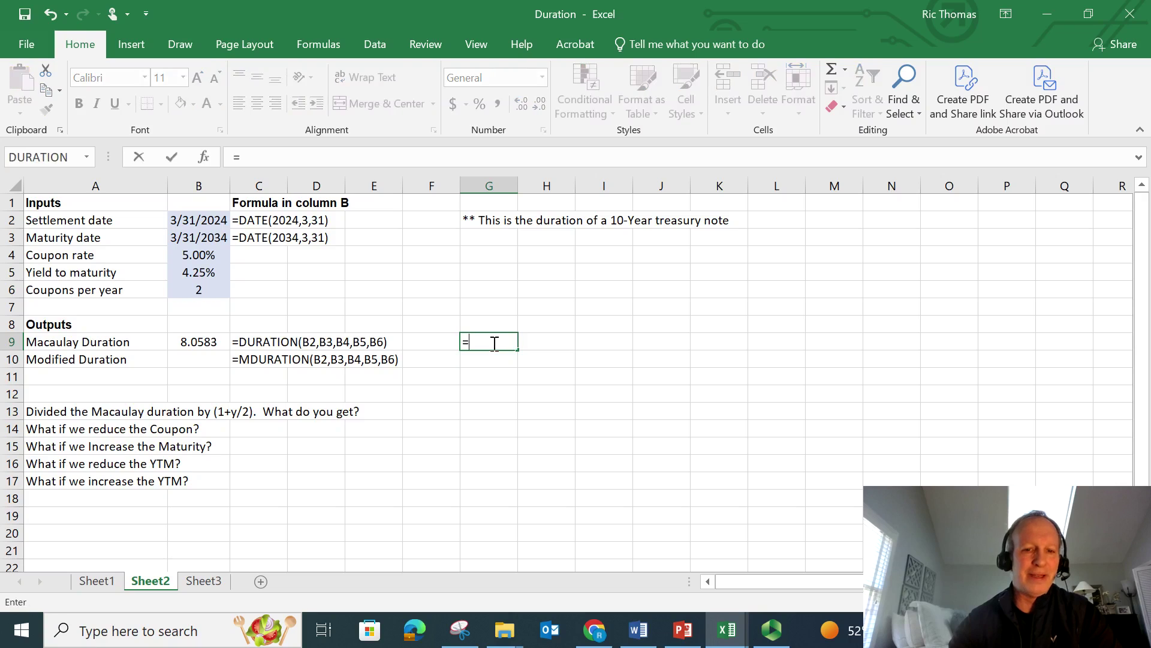
pyautogui.click(201, 343)
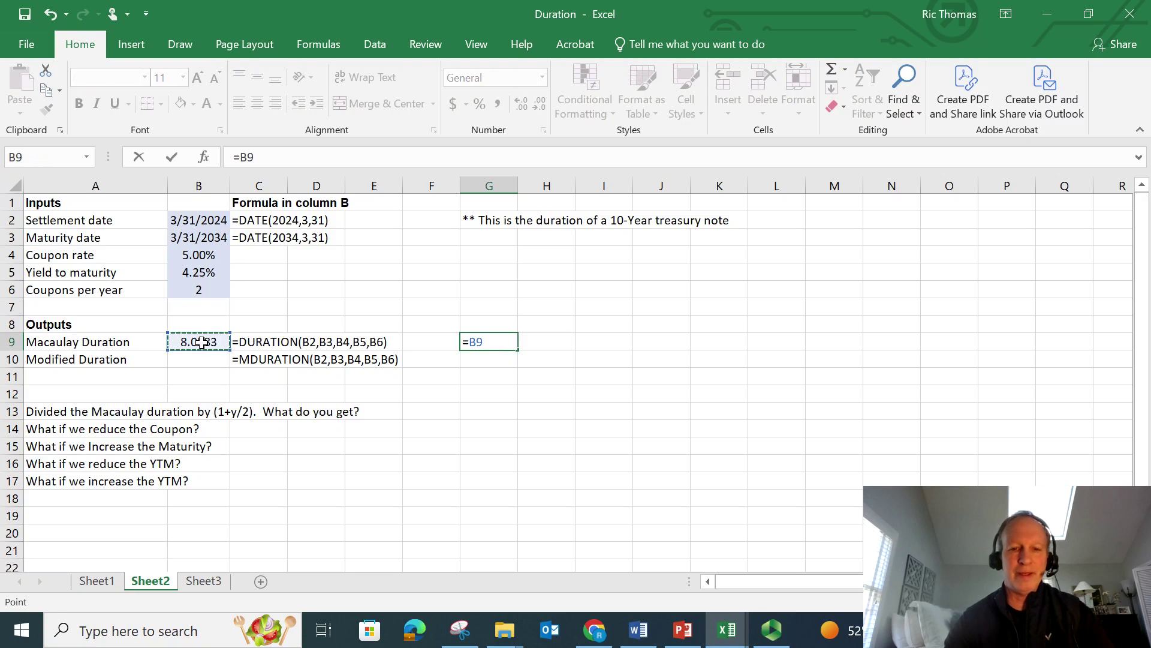
pyautogui.write('/(1')
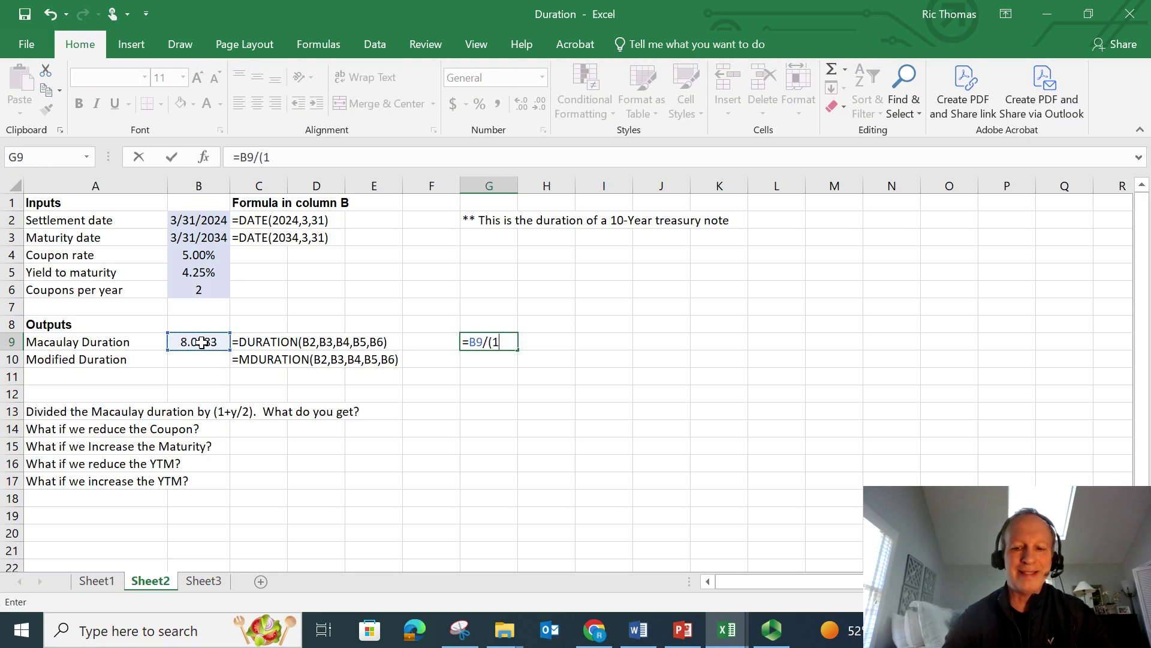
pyautogui.write('+')
pyautogui.click(211, 271)
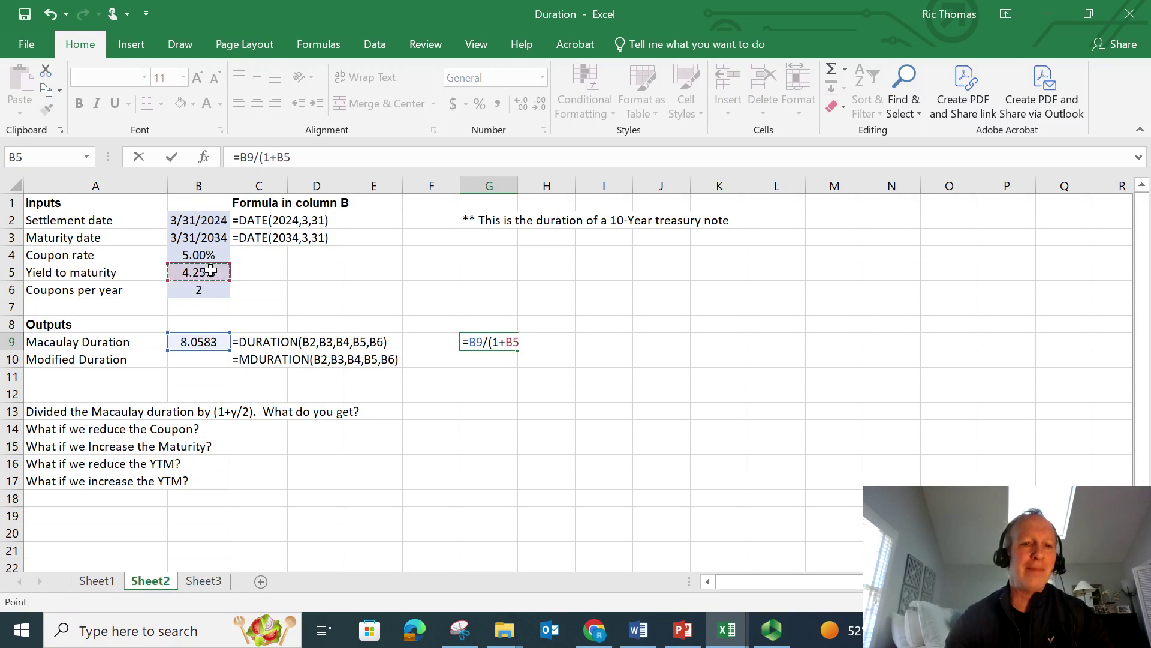
pyautogui.click(333, 156)
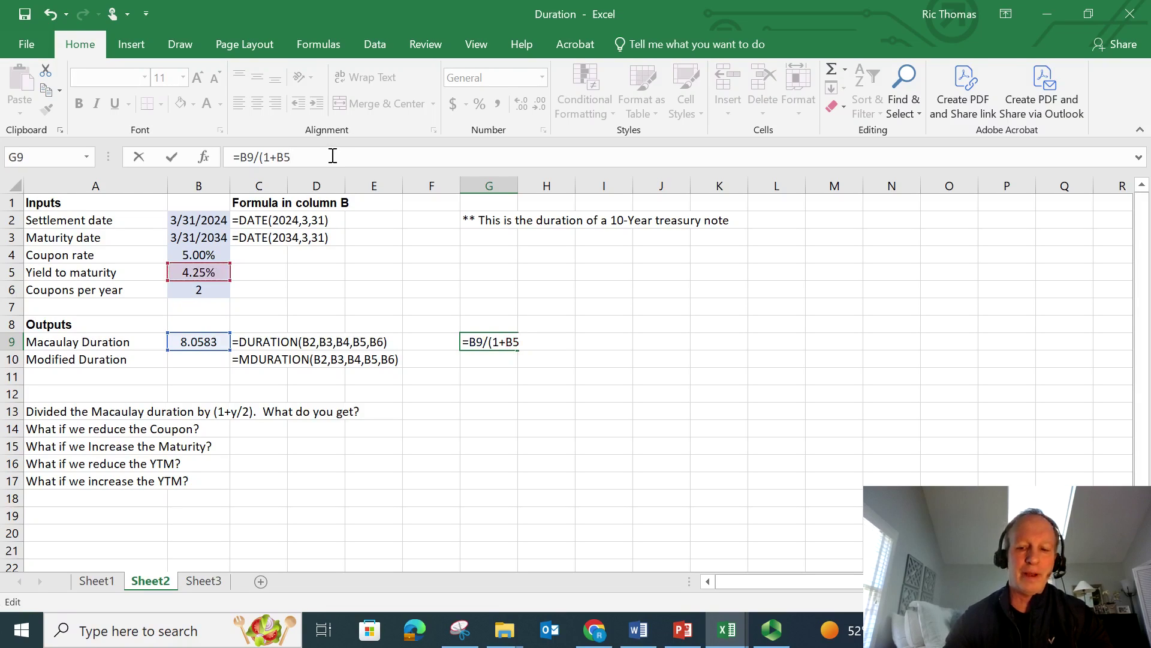
pyautogui.write('/2')
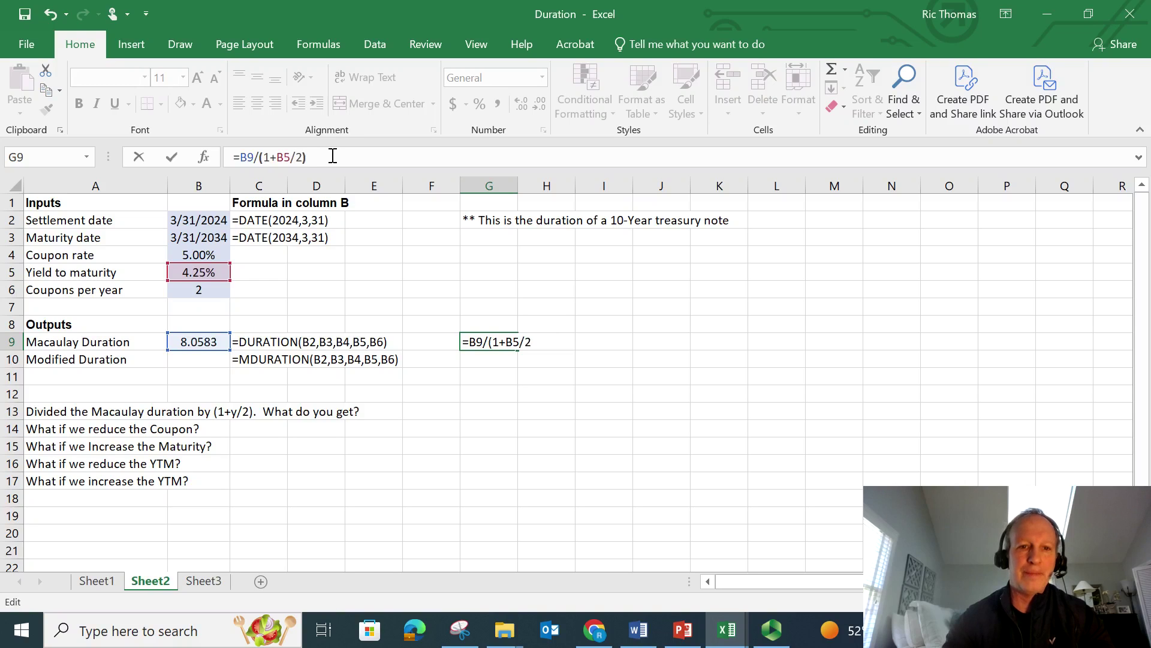
pyautogui.press('Return')
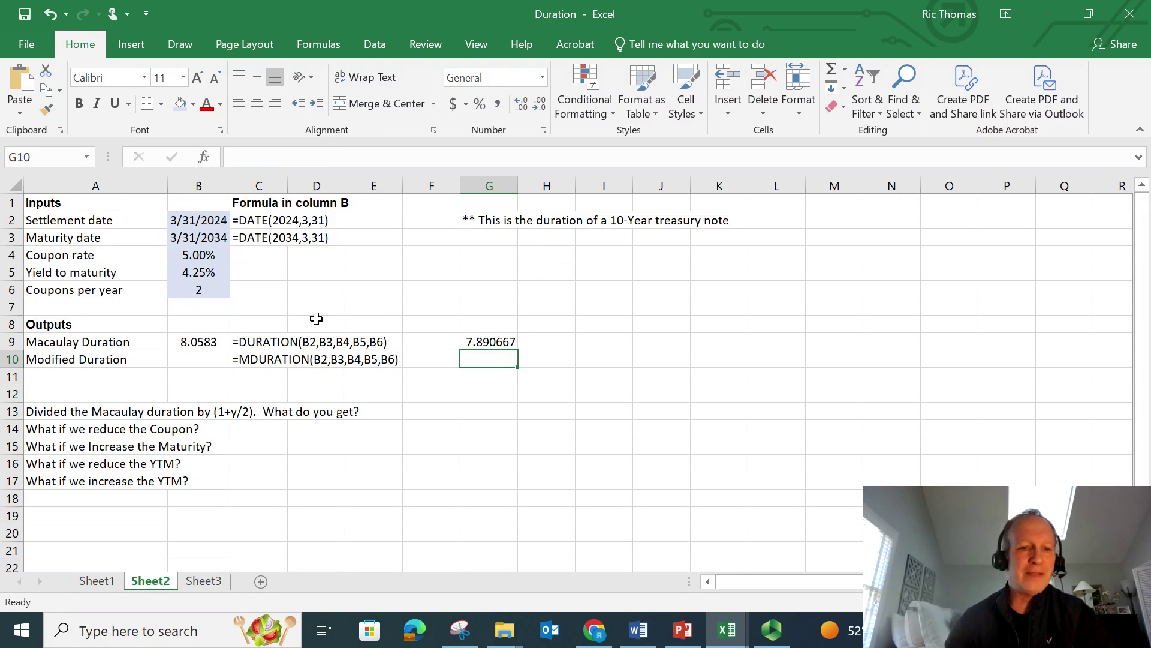
pyautogui.click(198, 358)
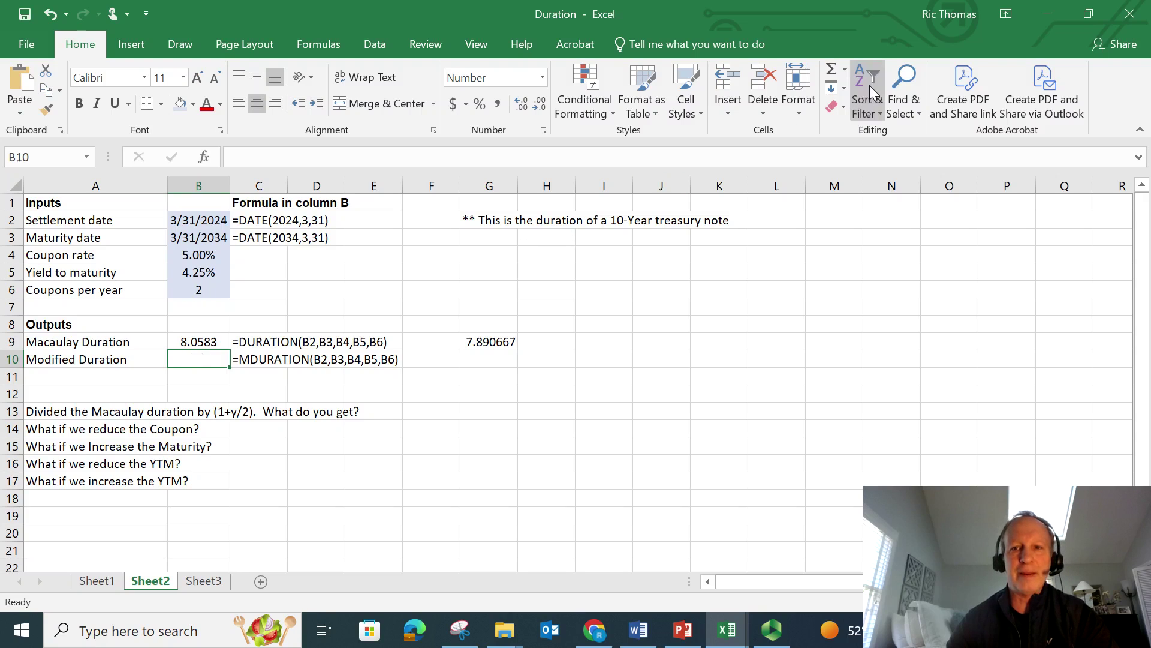
# Search the function library for 'duration' and insert MDURATION into B10.
pyautogui.click(847, 70)
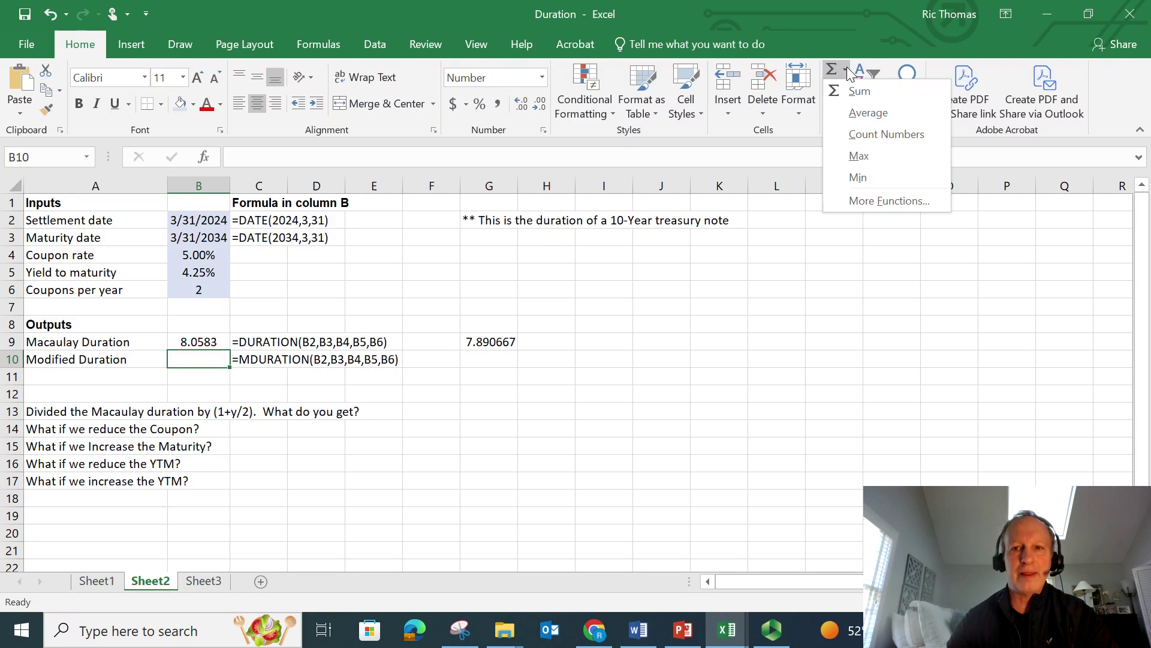
pyautogui.click(857, 200)
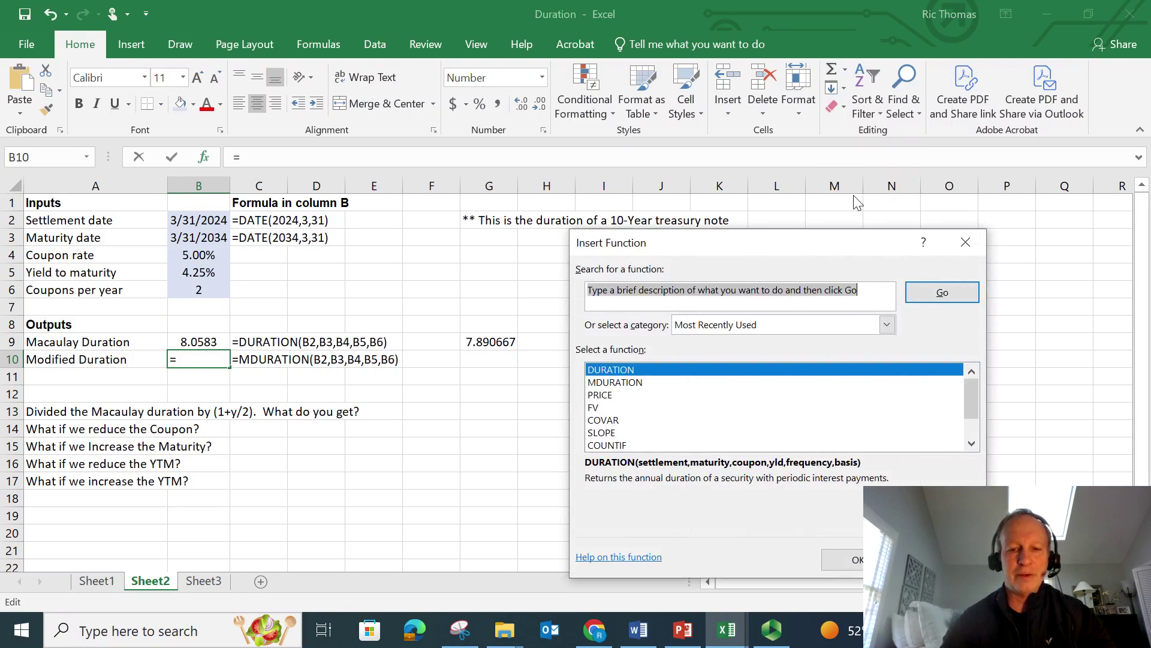
pyautogui.write('duration')
pyautogui.press('Return')
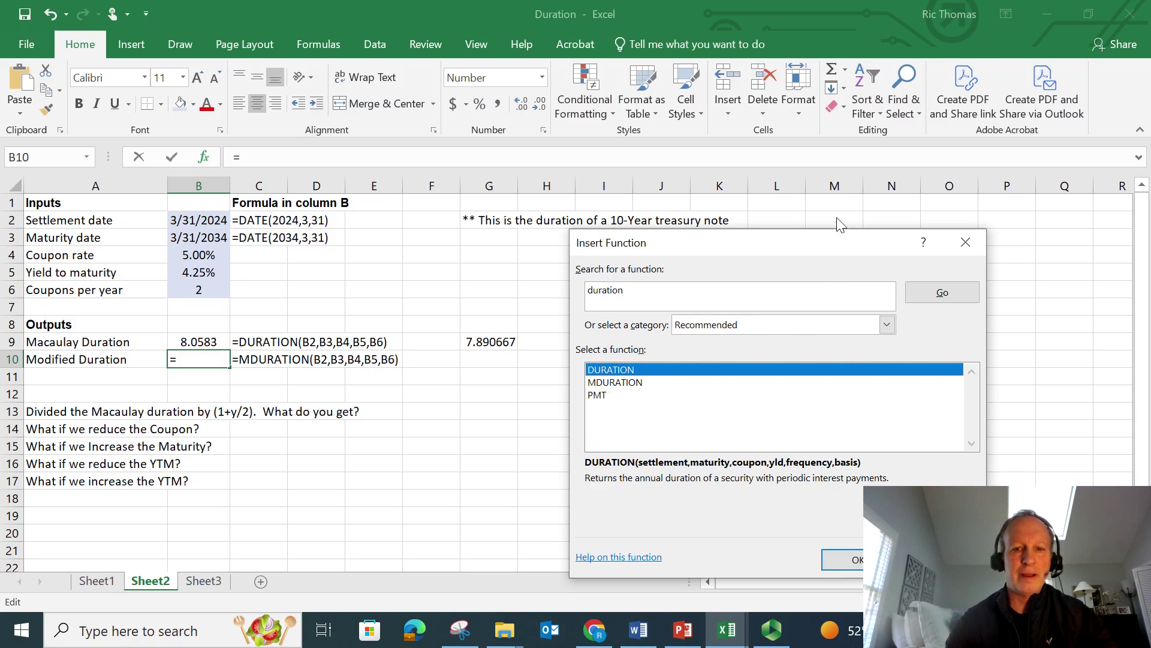
pyautogui.click(621, 386)
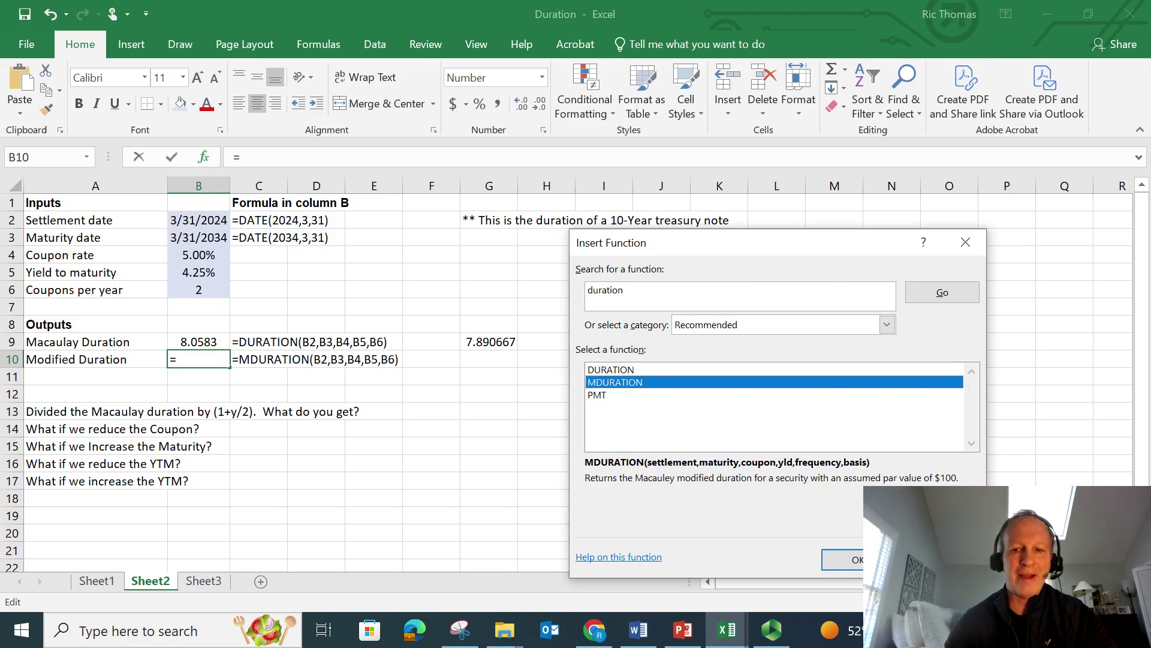
pyautogui.click(858, 561)
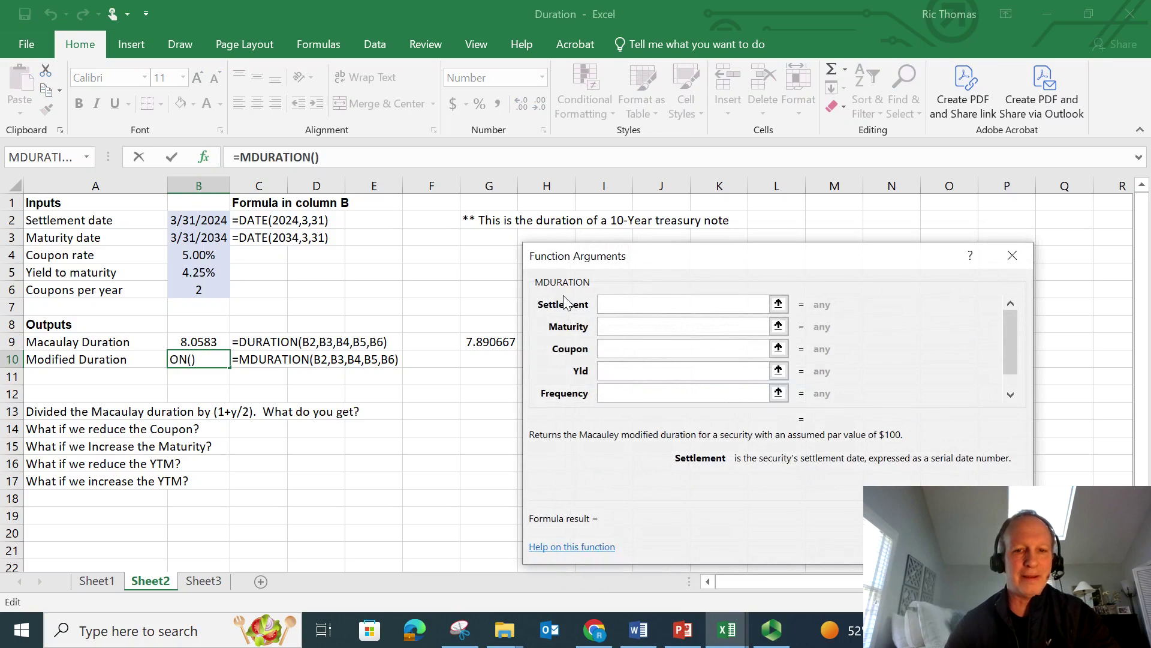
# Fill MDURATION with settlement B2, maturity B3, coupon B4, yield B5 and frequency B6.
pyautogui.click(211, 223)
pyautogui.click(606, 326)
pyautogui.click(205, 237)
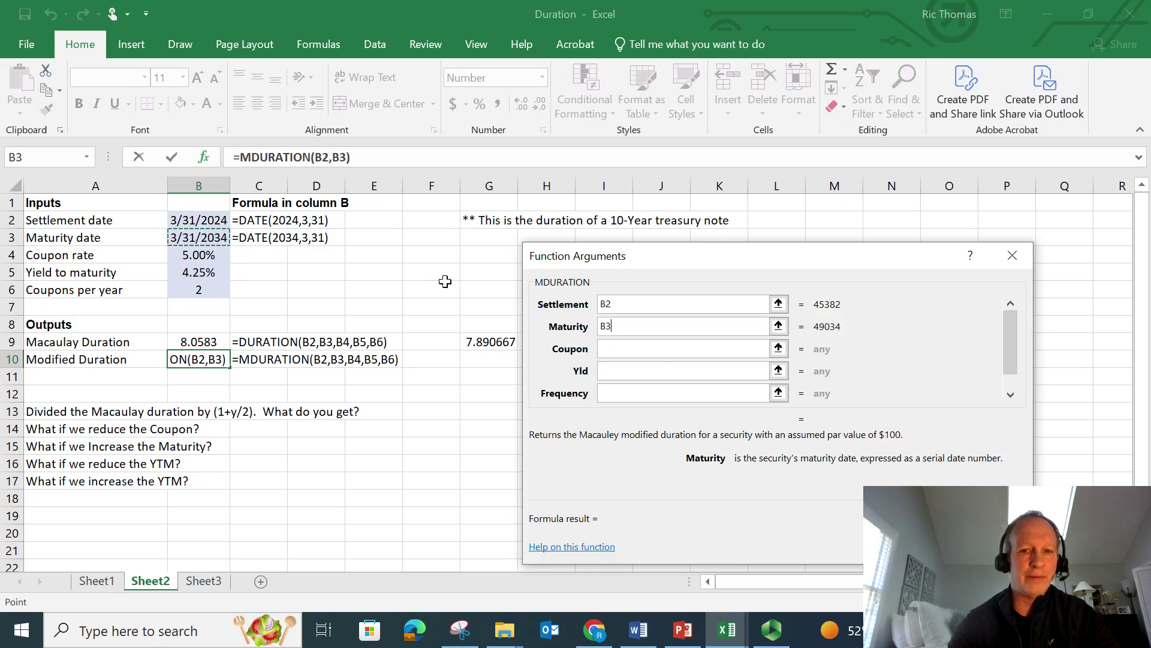
pyautogui.click(642, 349)
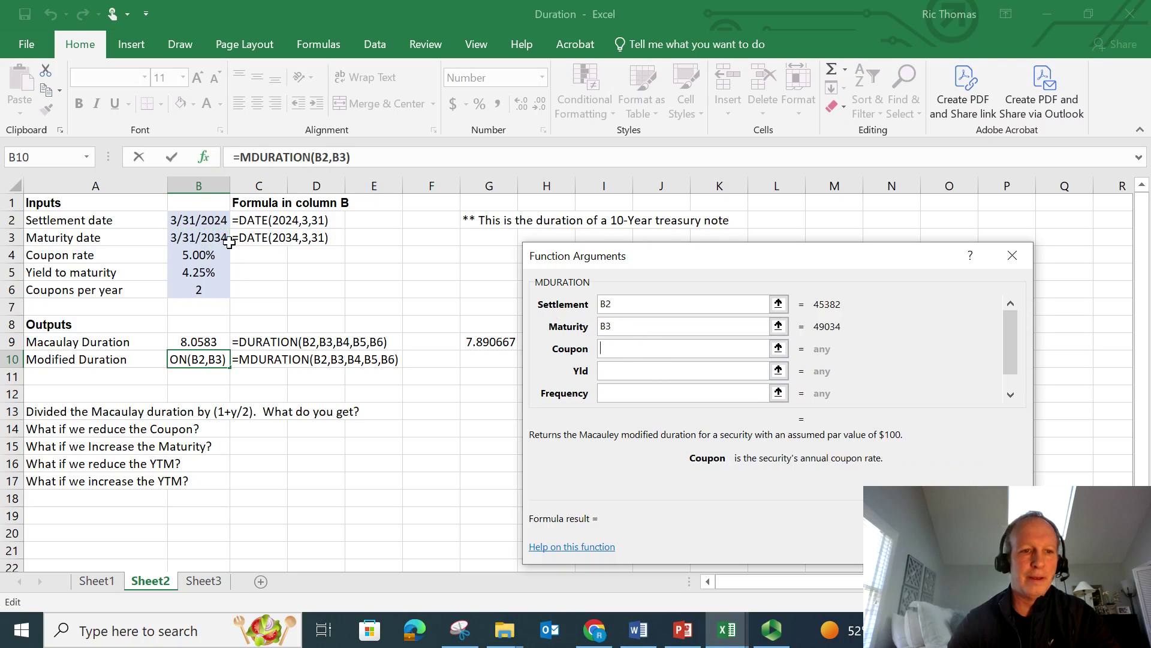
pyautogui.click(200, 255)
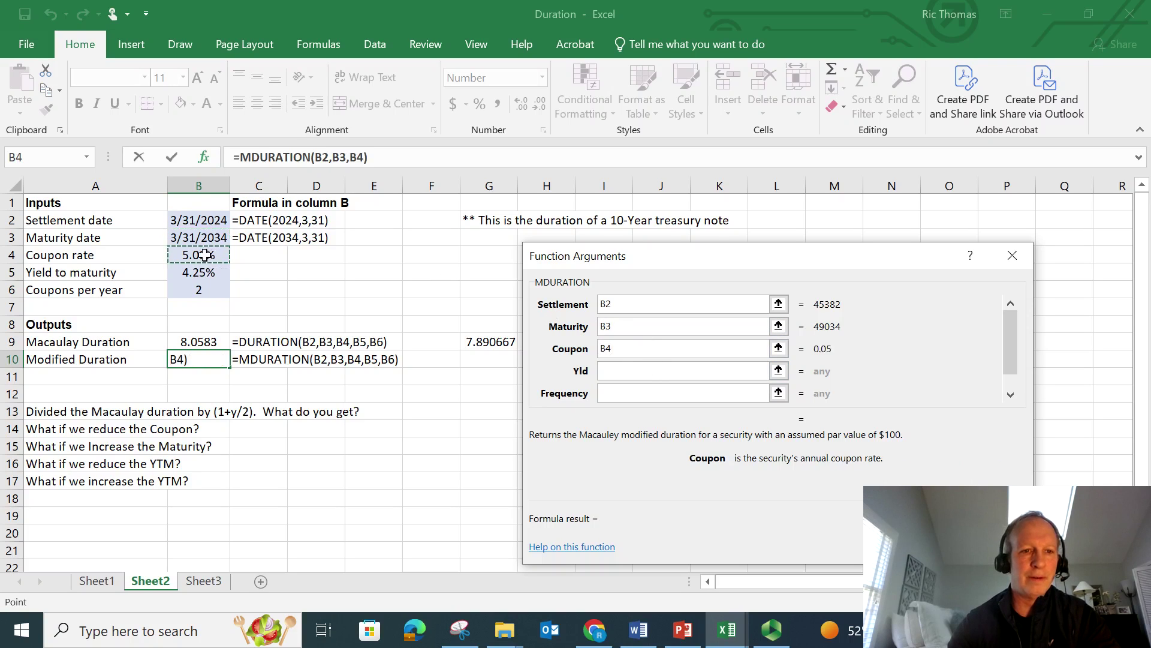
pyautogui.click(609, 372)
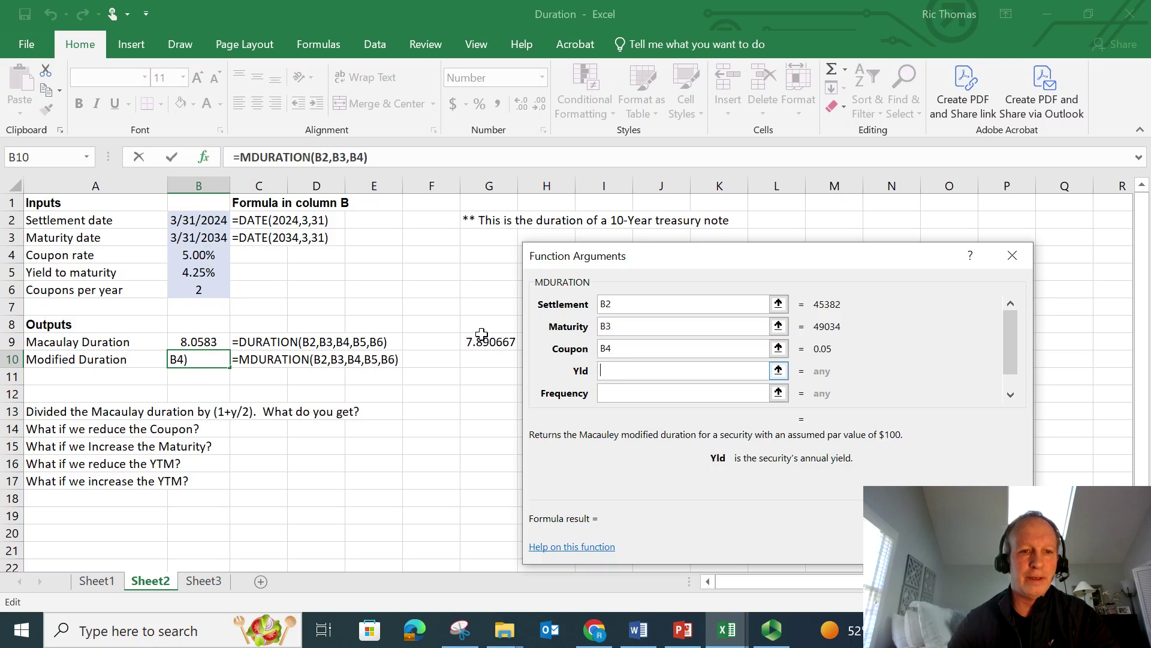
pyautogui.click(192, 274)
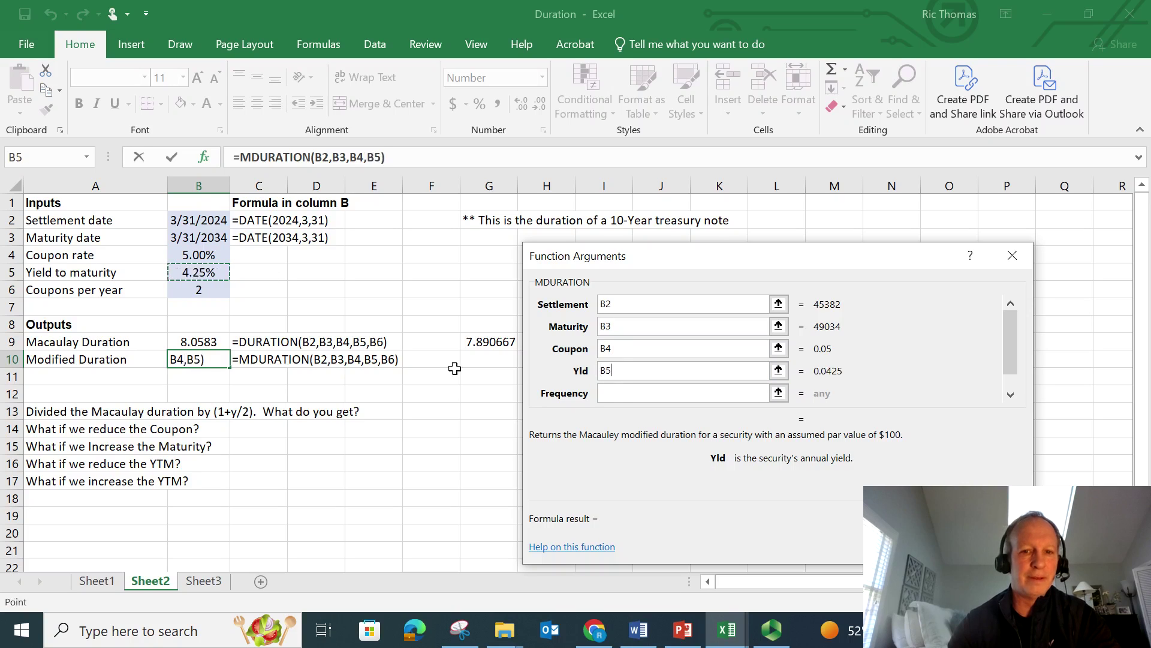
pyautogui.click(612, 391)
pyautogui.click(203, 290)
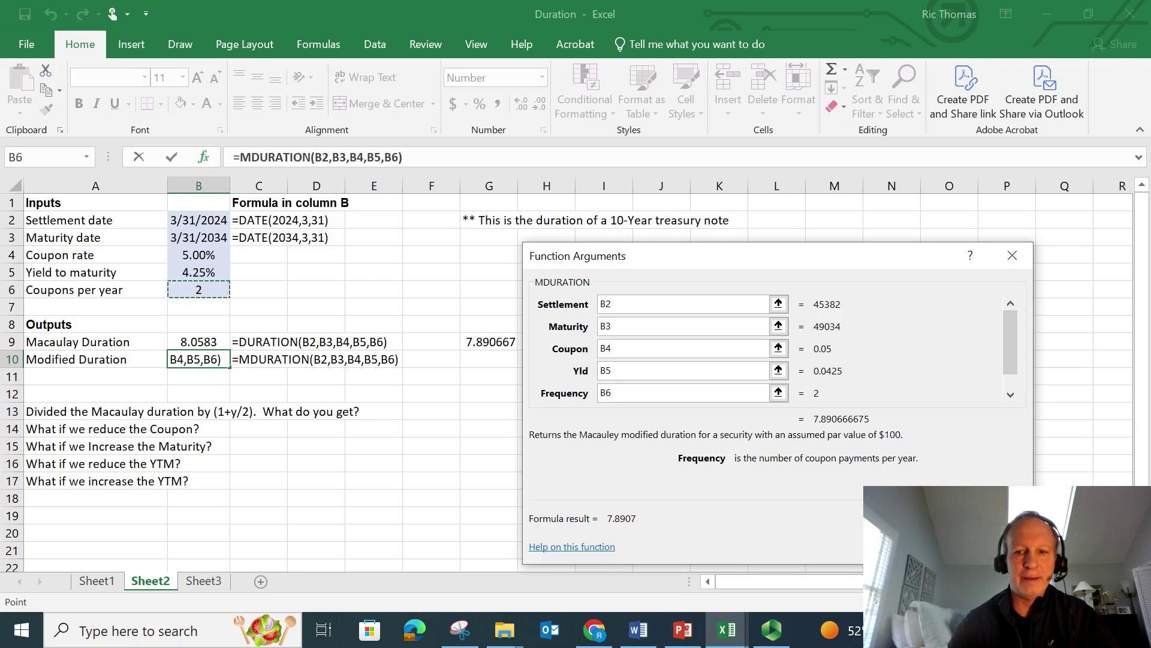
pyautogui.press('Return')
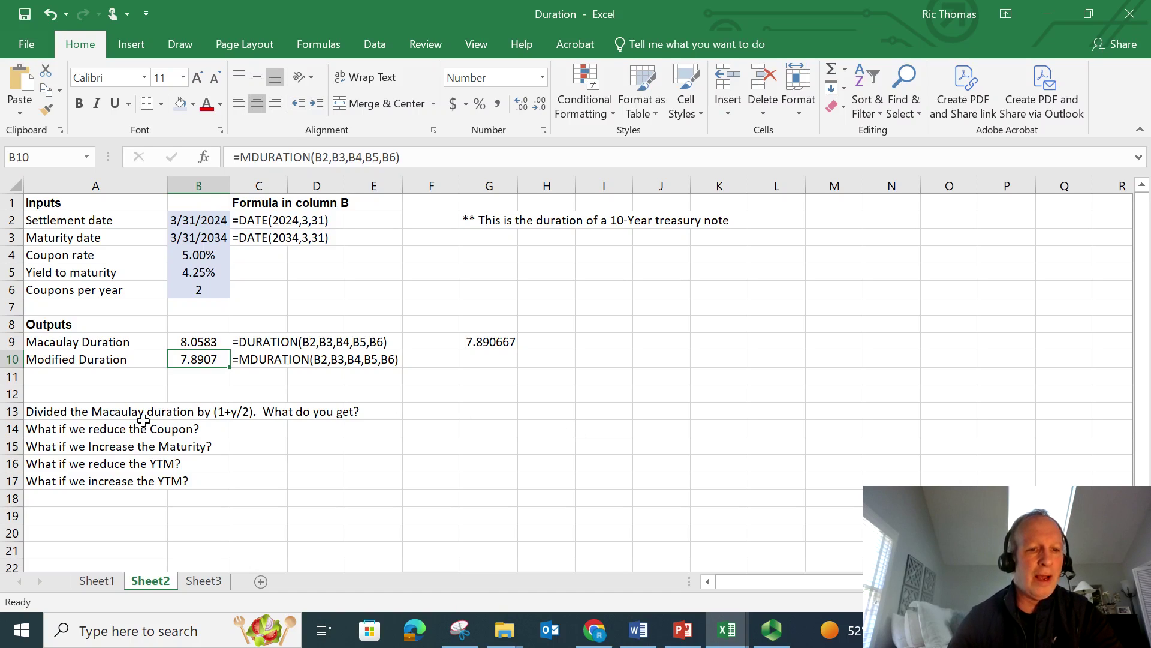
pyautogui.click(68, 430)
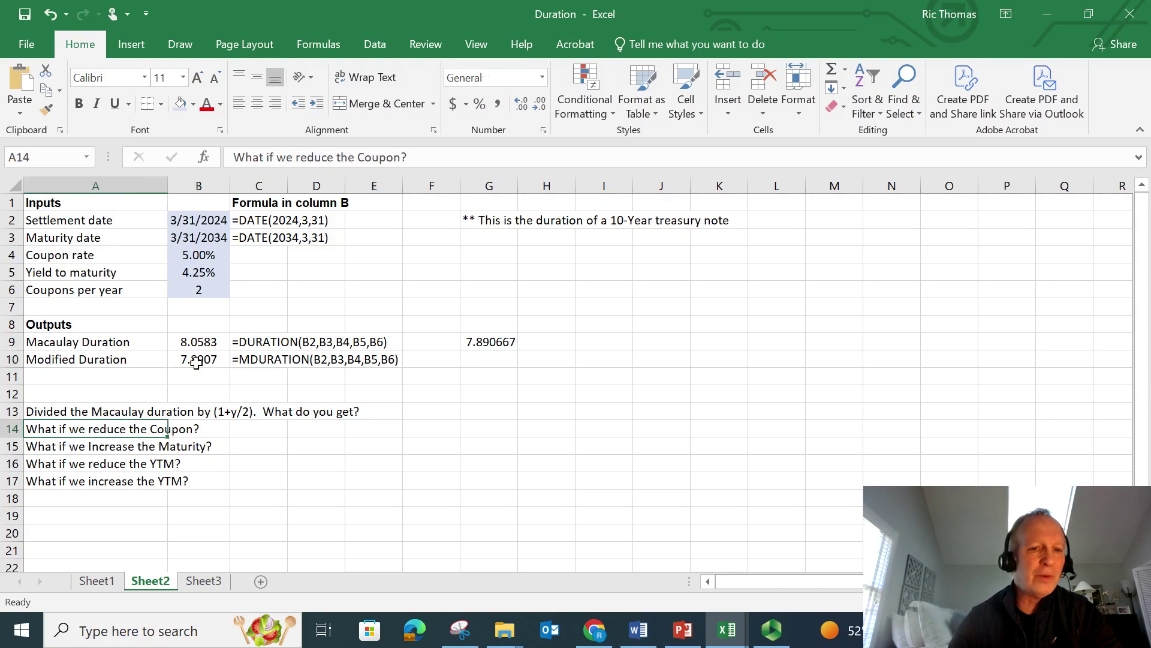
pyautogui.click(213, 254)
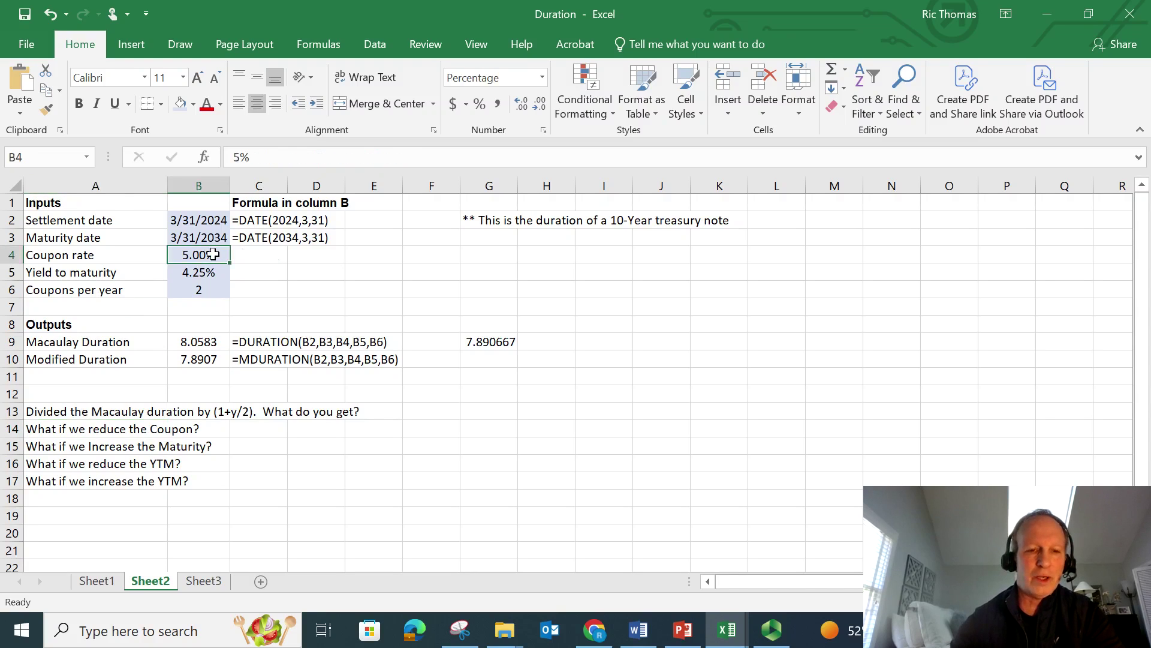
pyautogui.write('0')
pyautogui.press('Return')
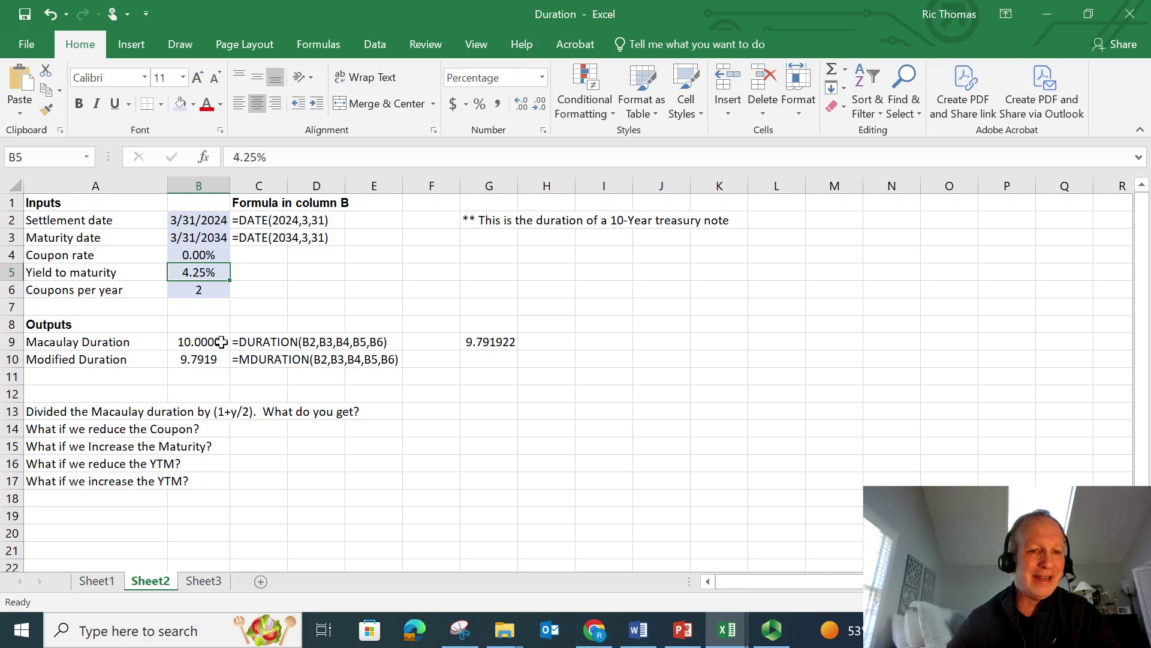
pyautogui.click(213, 255)
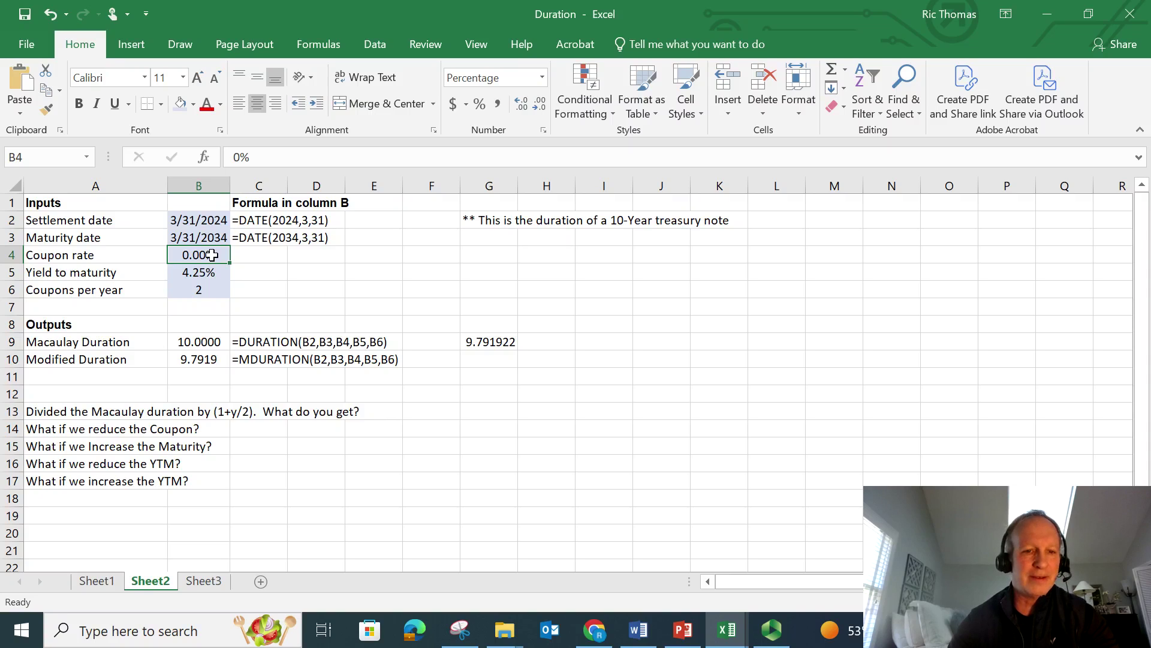
pyautogui.write('5')
pyautogui.press('Return')
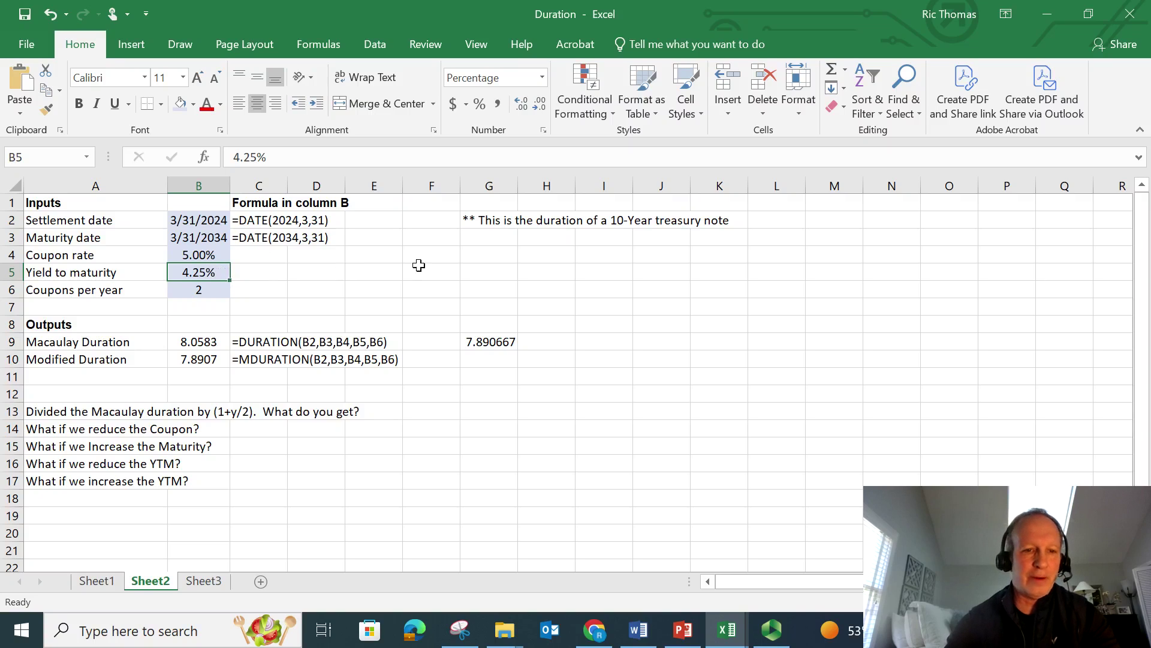
pyautogui.write('7')
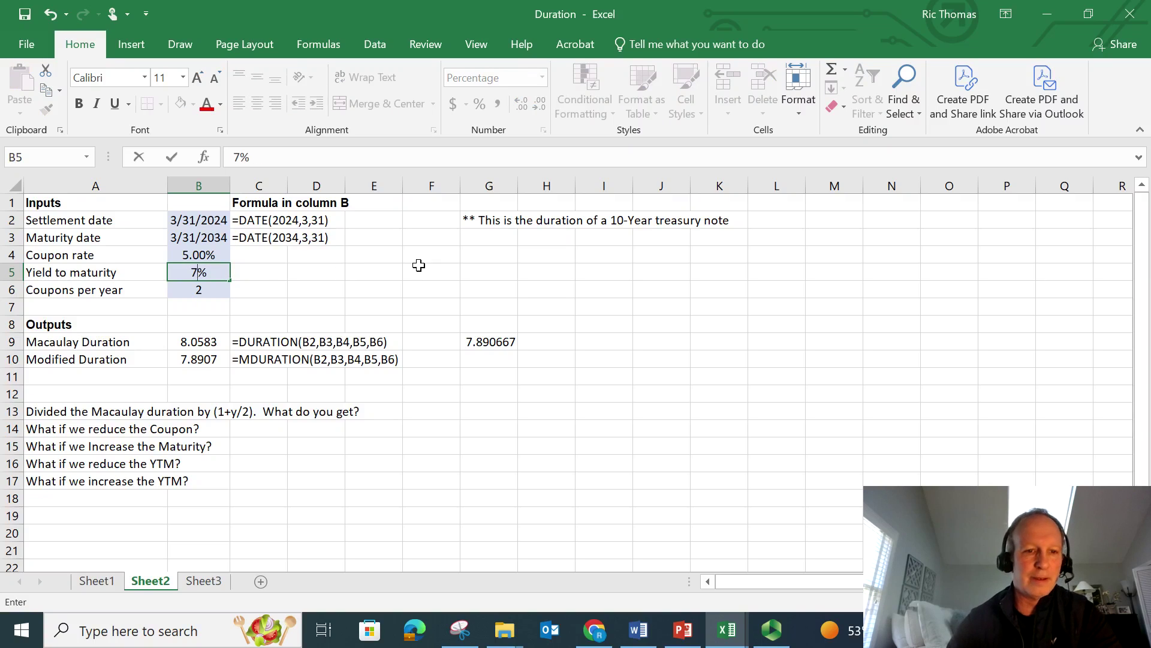
pyautogui.press('Return')
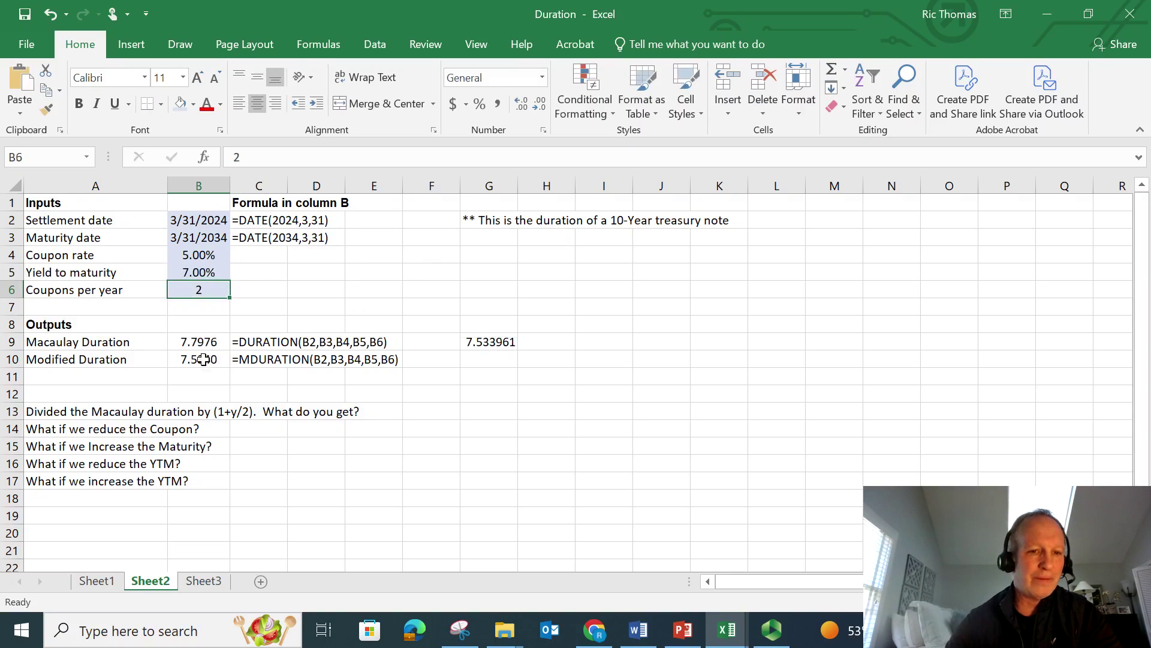
pyautogui.click(211, 275)
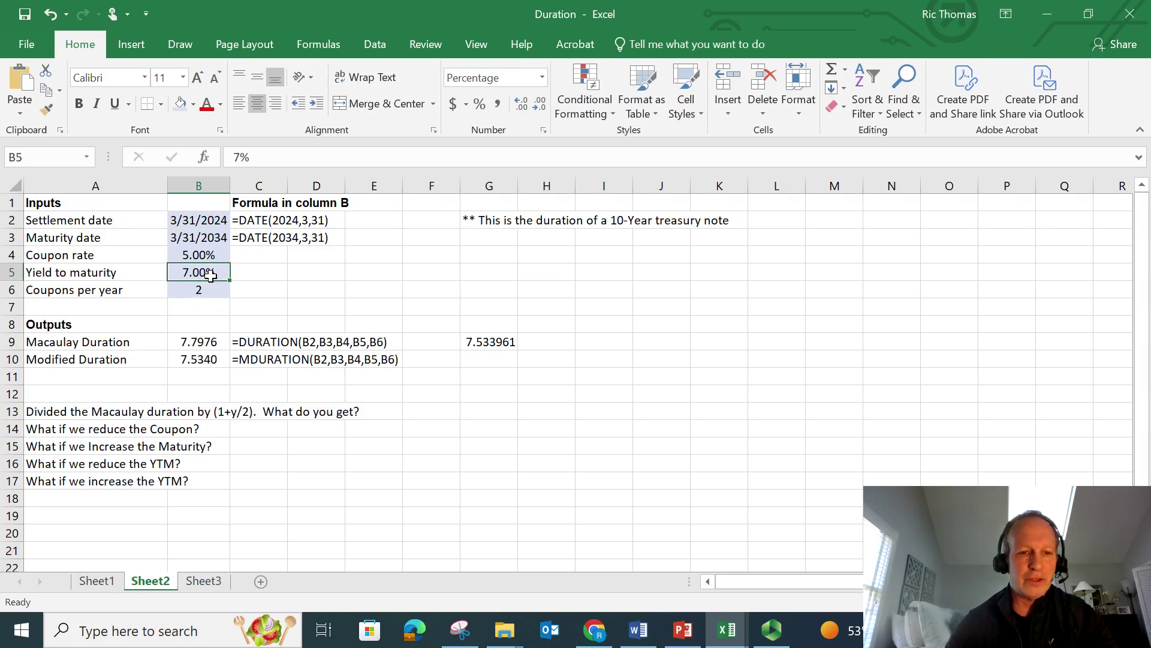
pyautogui.write('4.25')
pyautogui.press('Return')
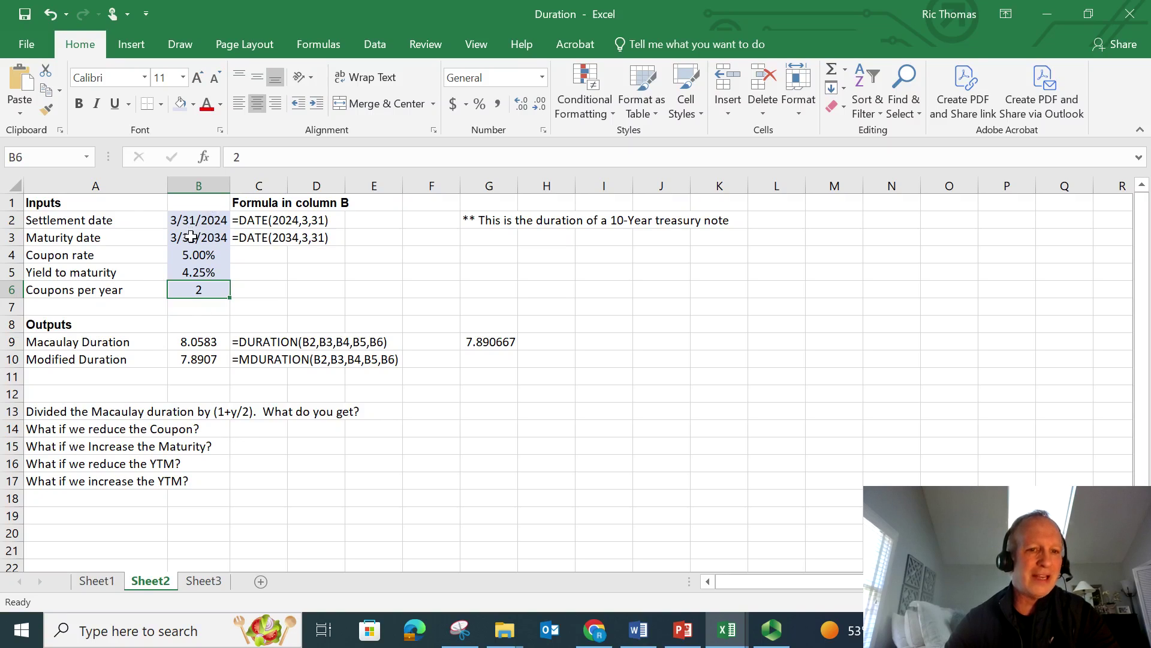
# Change the B3 maturity year from 2034 to 2054, then select B10 to check 16.3112.
pyautogui.press('Return')
pyautogui.press('Return')
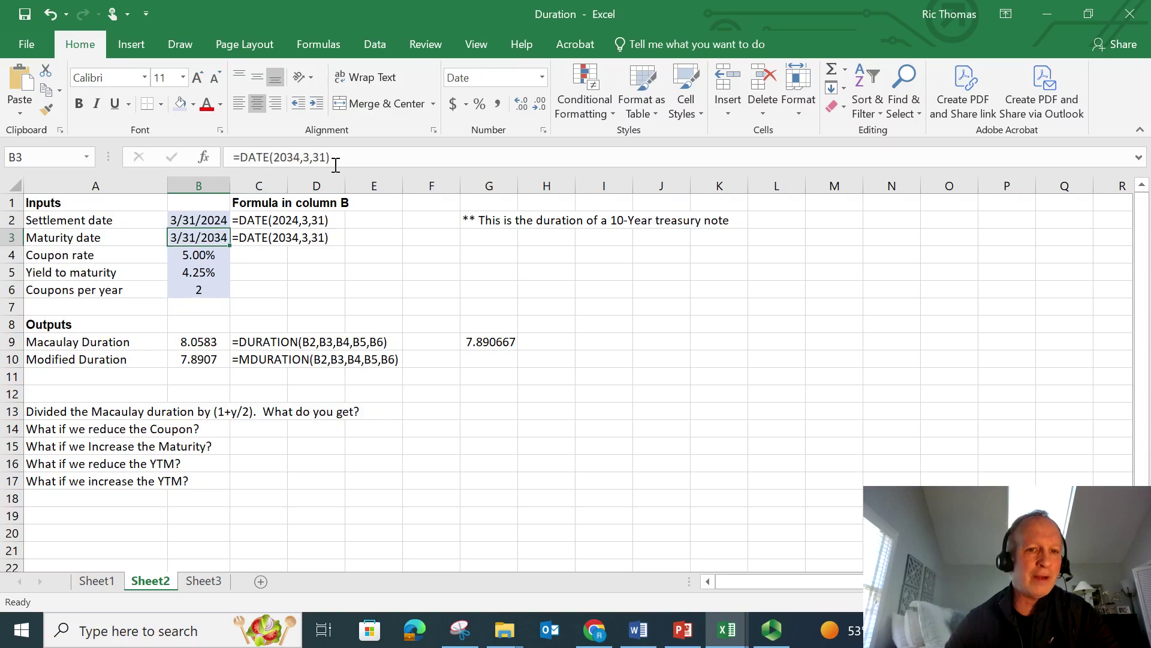
pyautogui.click(298, 157)
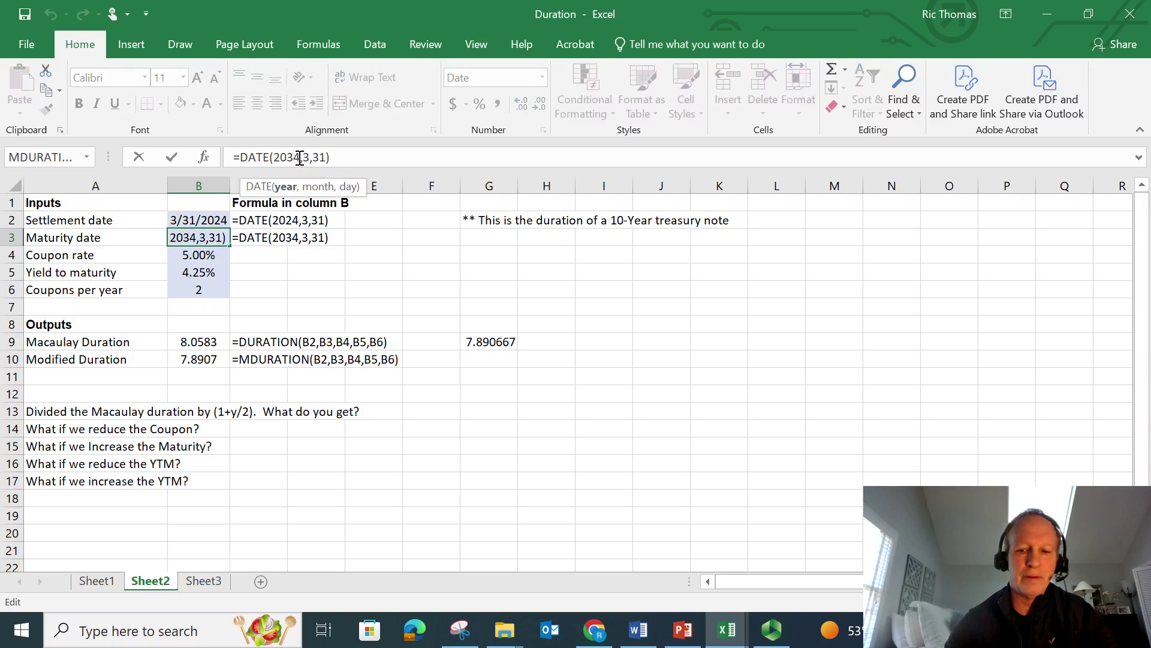
pyautogui.press('BackSpace')
pyautogui.write('5')
pyautogui.click(358, 157)
pyautogui.press('Return')
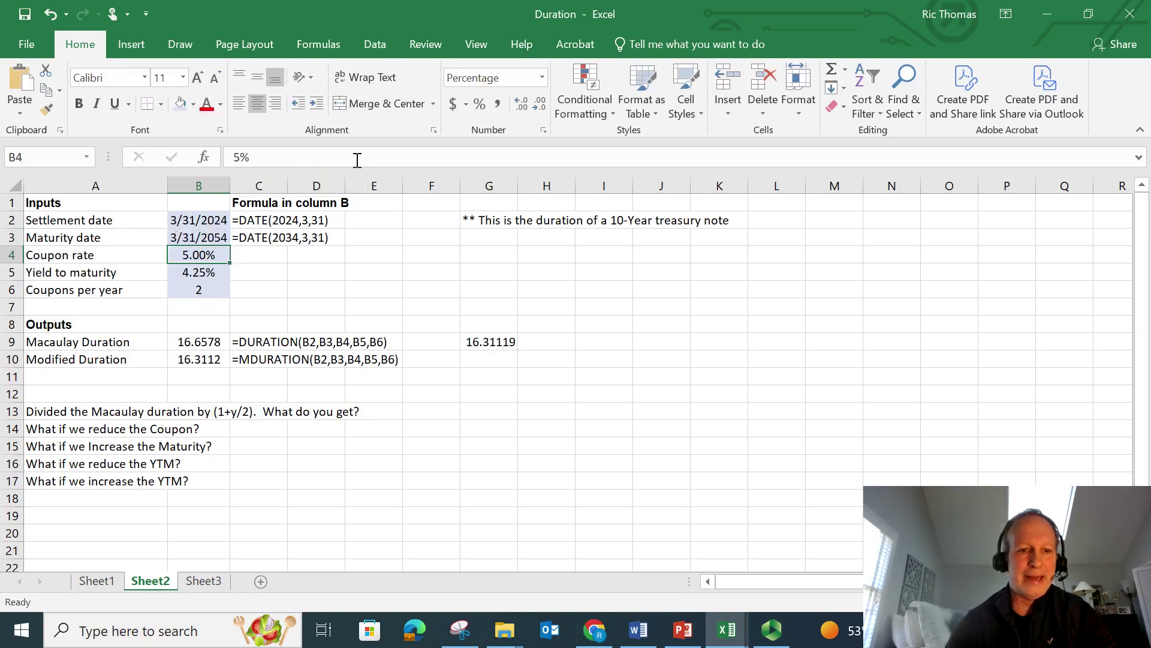
pyautogui.click(200, 365)
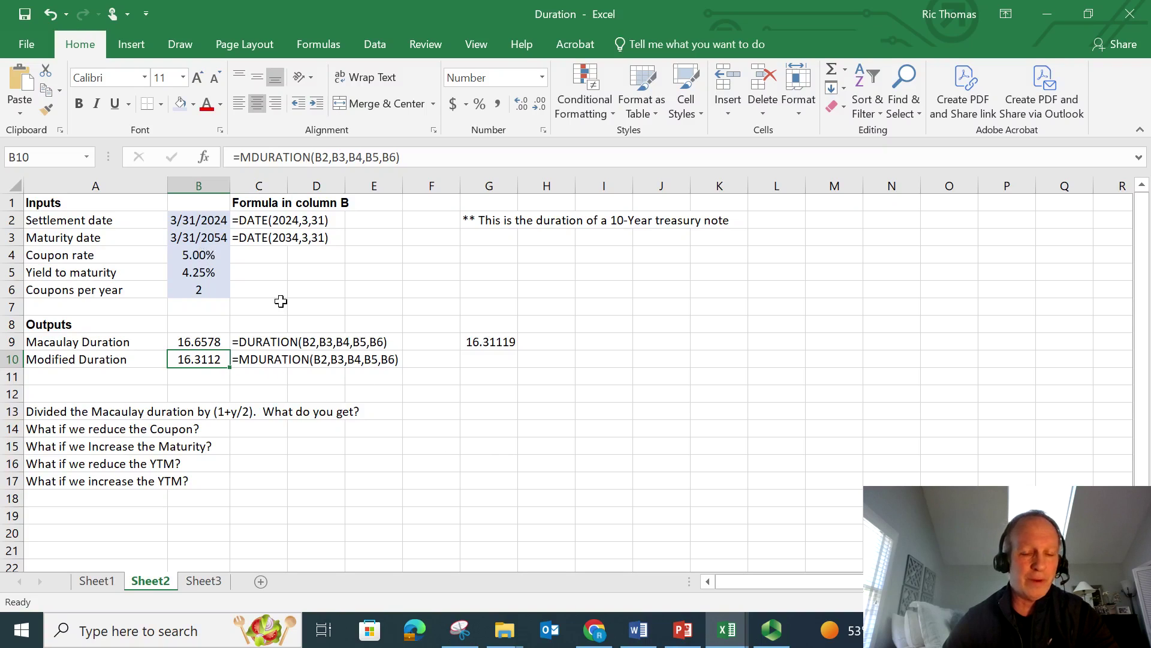
# Go to Sheet3's three-bond portfolio table and clear the bond-number selection.
pyautogui.click(204, 581)
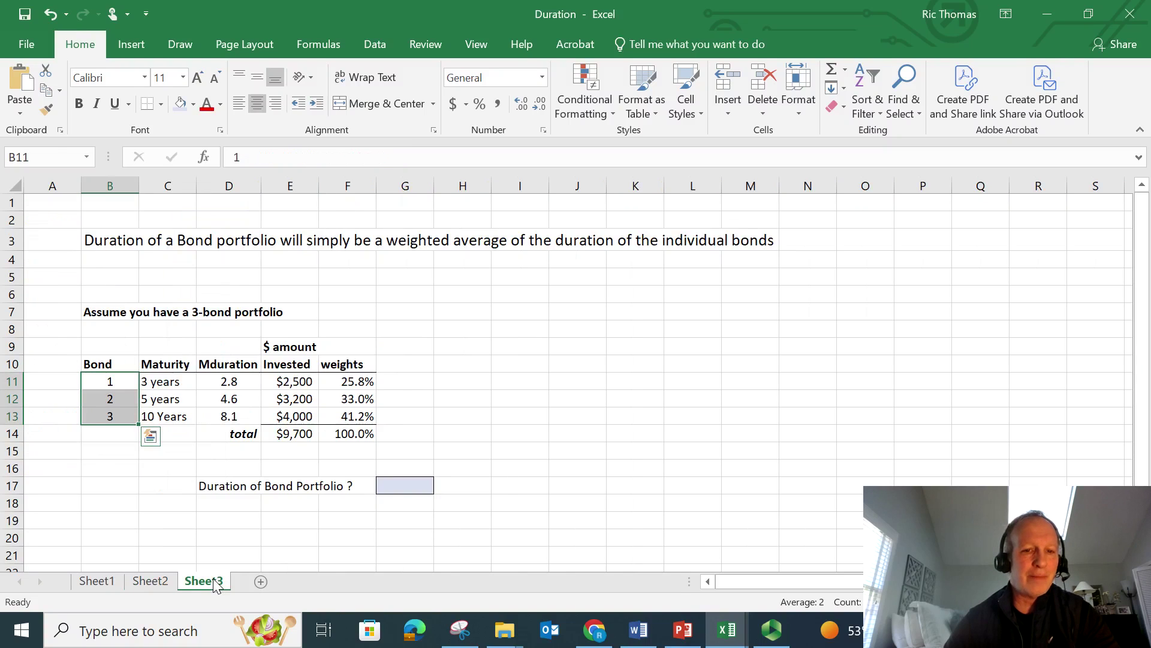
pyautogui.click(547, 324)
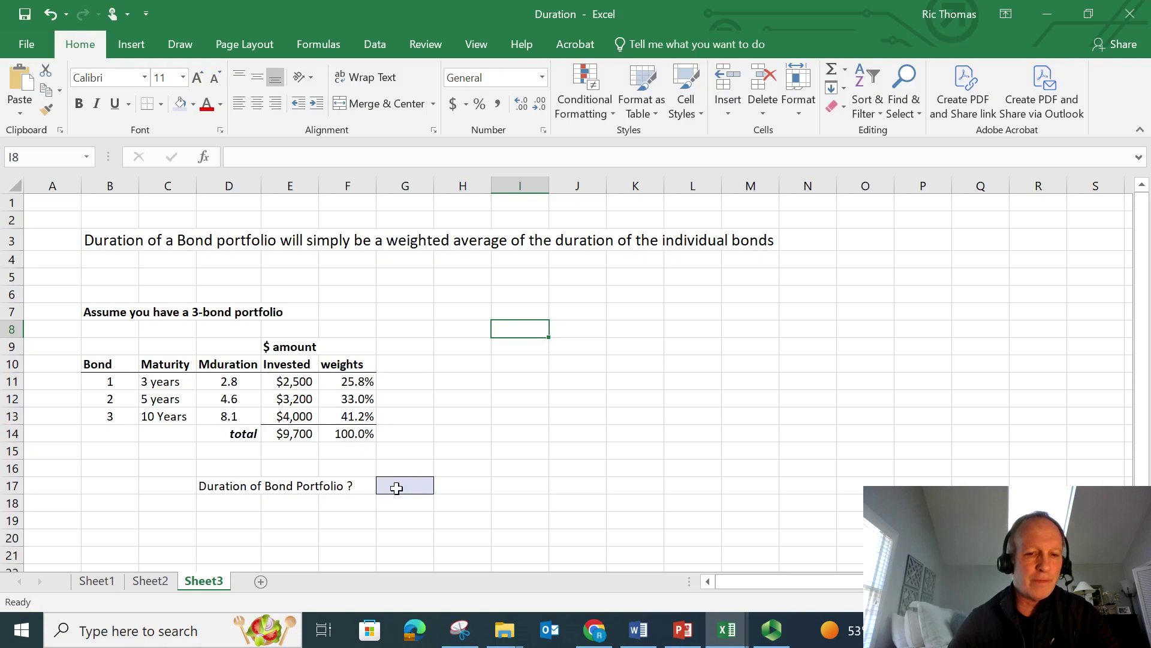
# Cancel the stray entry and put =SUMPRODUCT(F11:F13,D11:D13) in G17, giving 5.579.
pyautogui.write('=')
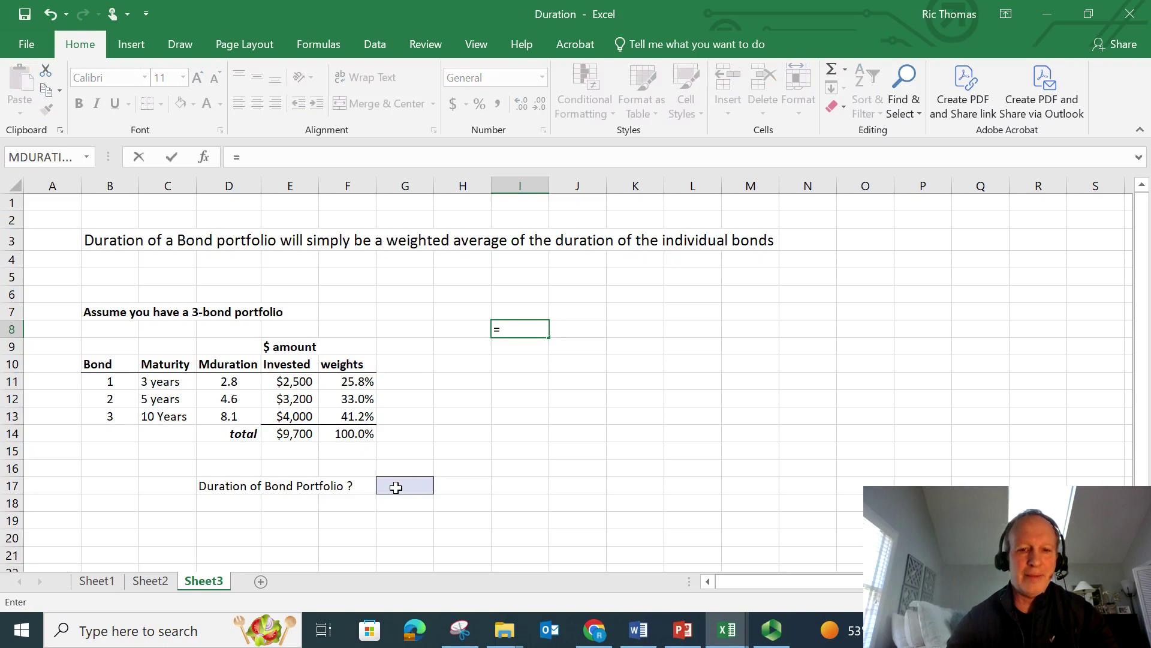
pyautogui.press('Escape')
pyautogui.click(393, 485)
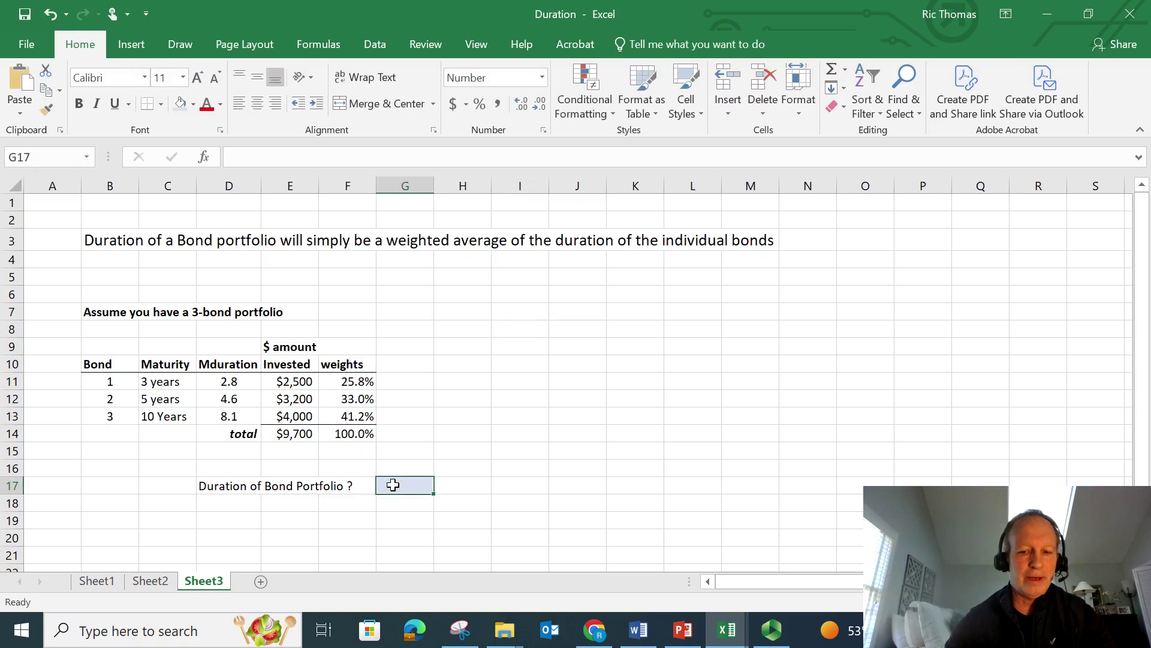
pyautogui.write('=sump')
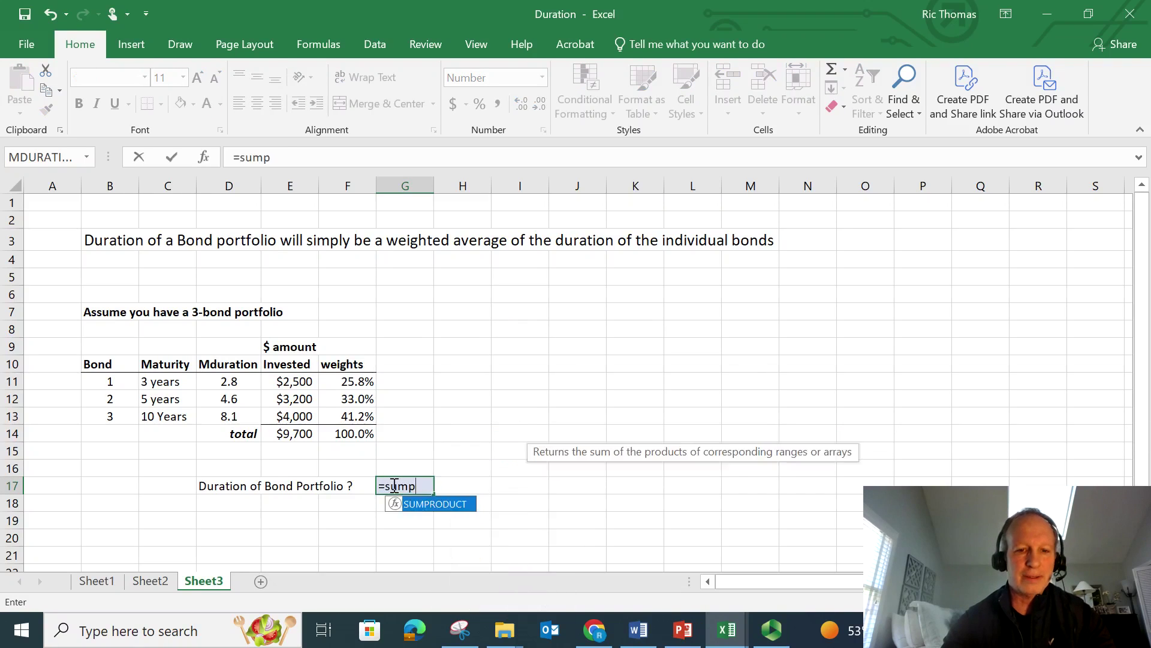
pyautogui.write('roduct(')
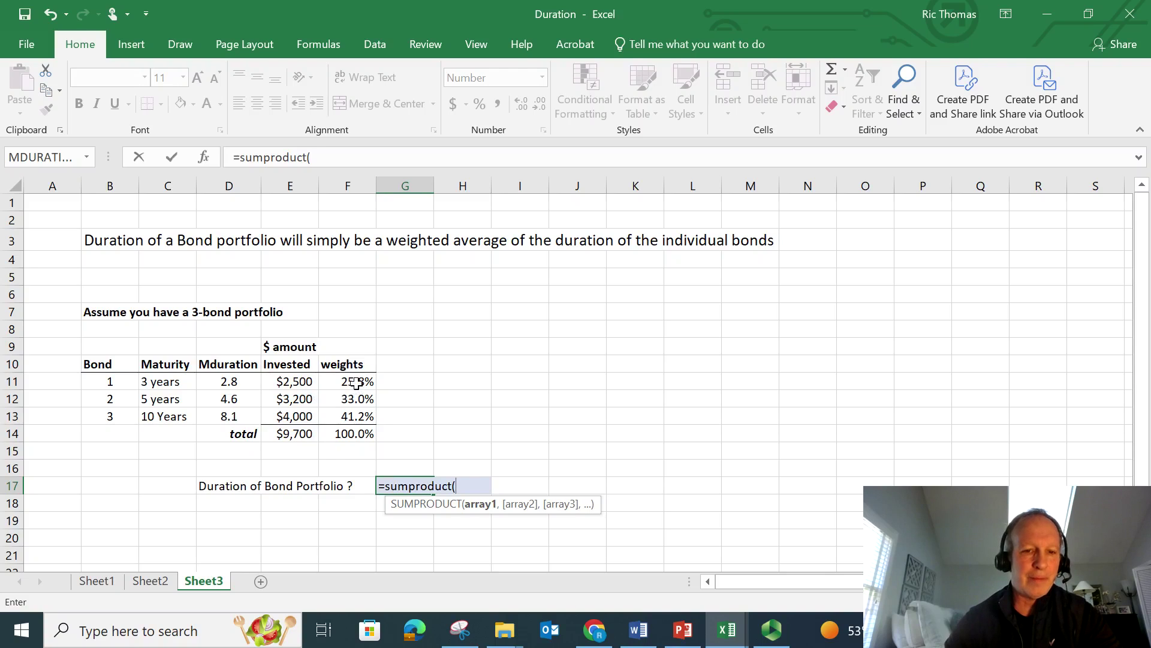
pyautogui.moveTo(356, 384); pyautogui.dragTo(356, 416)
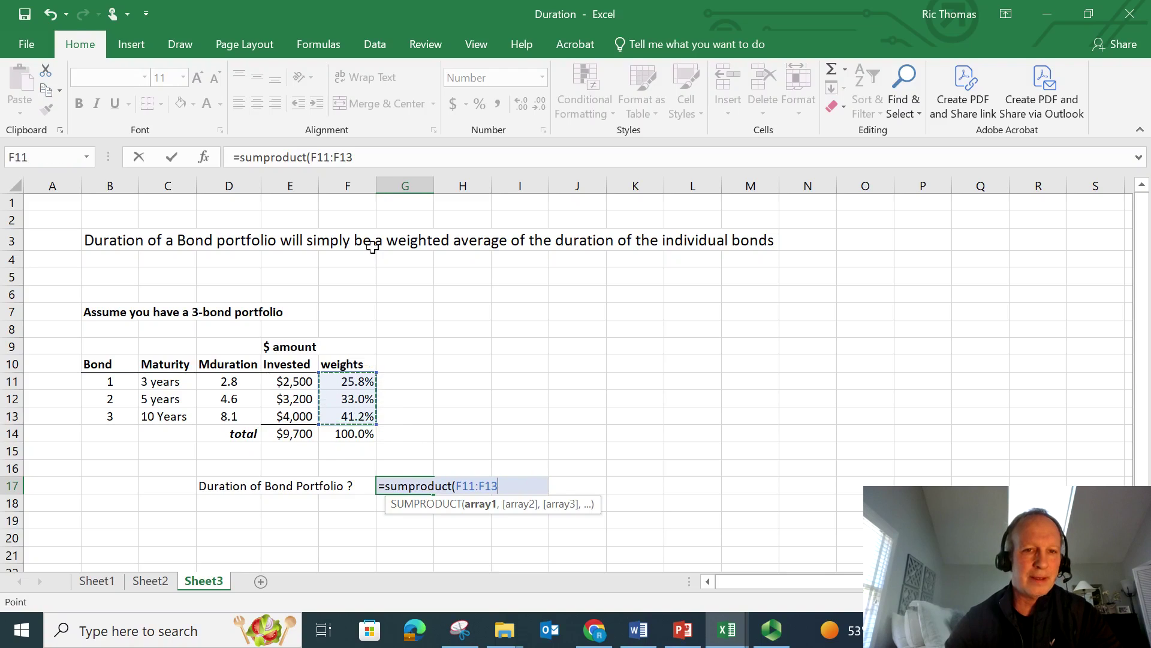
pyautogui.click(391, 160)
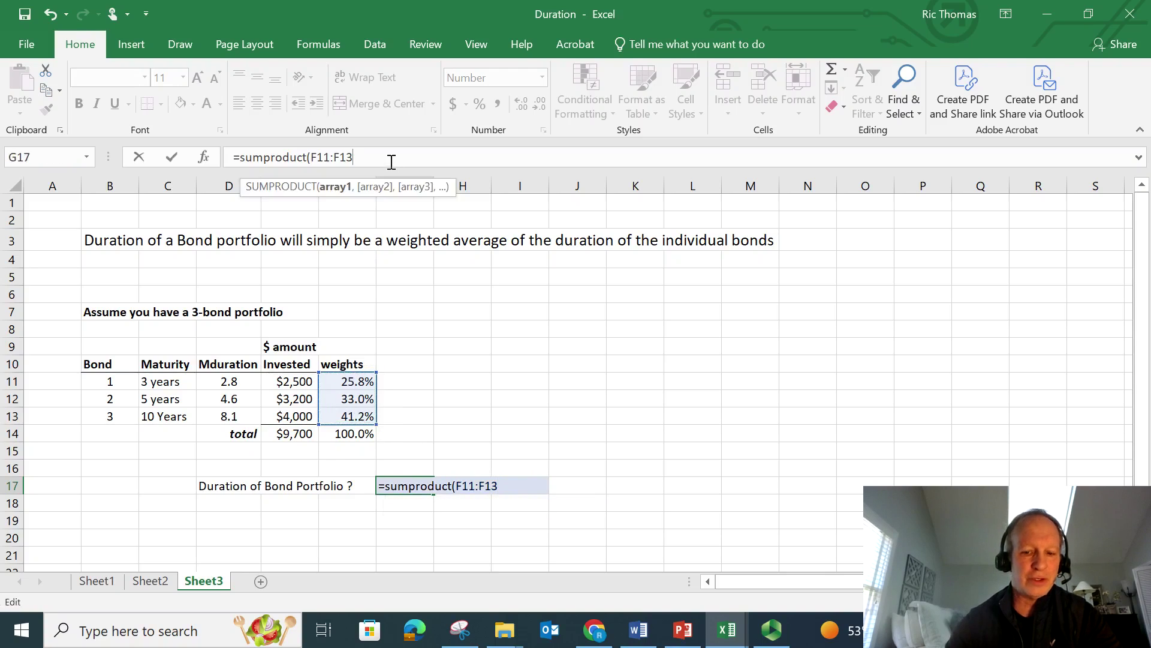
pyautogui.write(',')
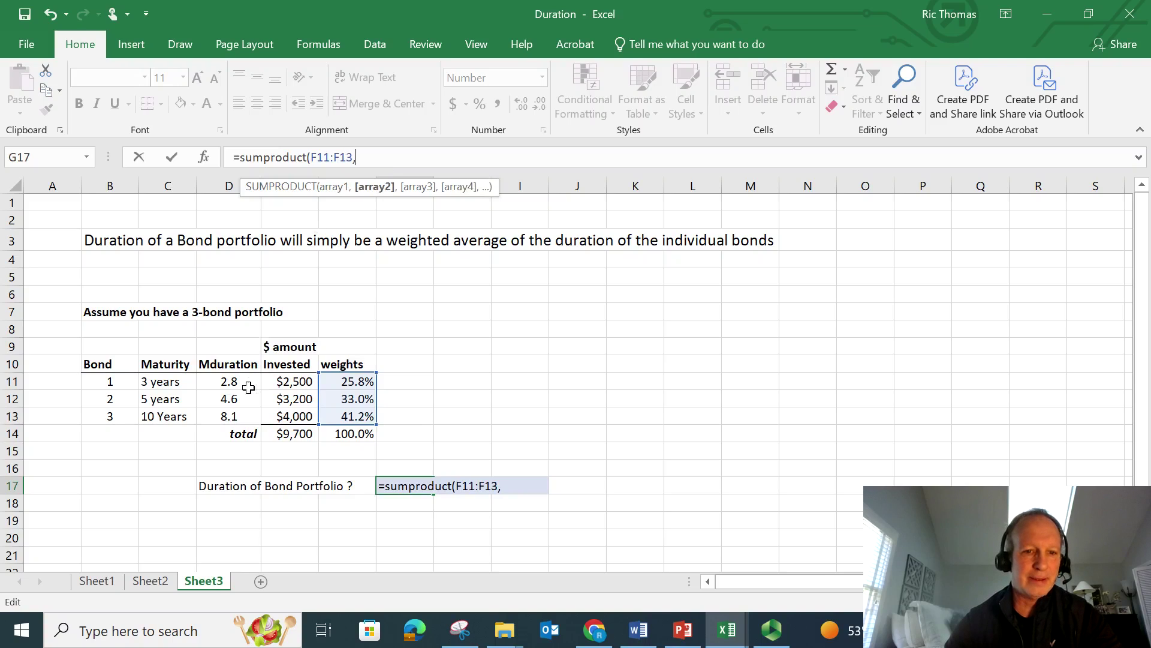
pyautogui.moveTo(248, 388); pyautogui.dragTo(243, 411)
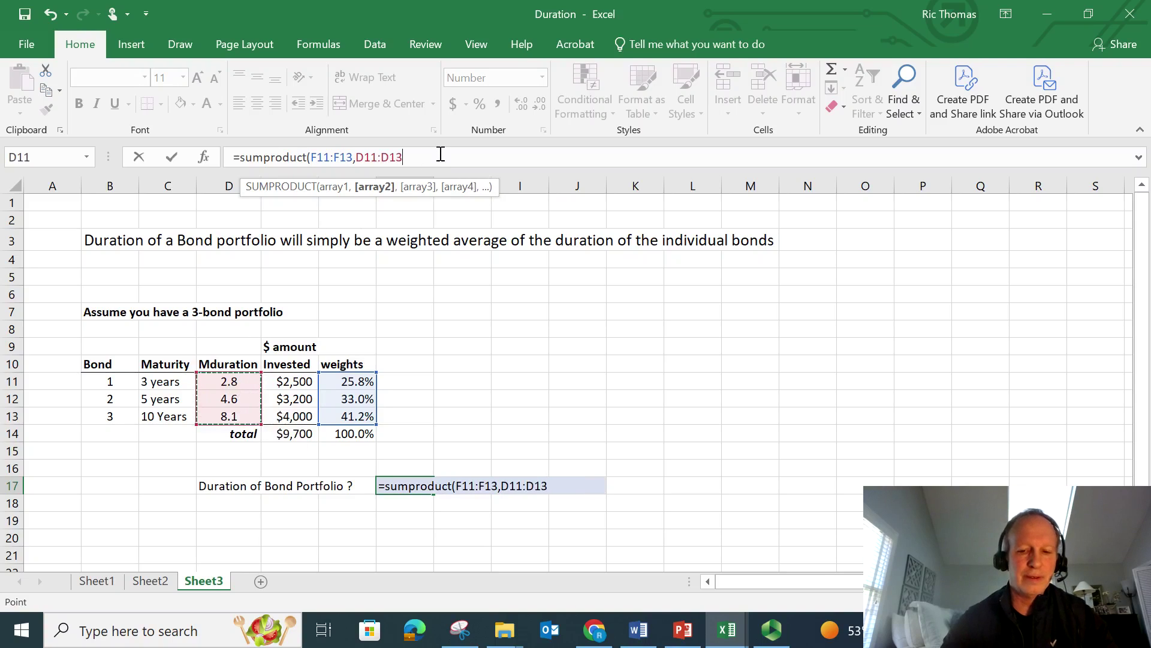
pyautogui.write(')')
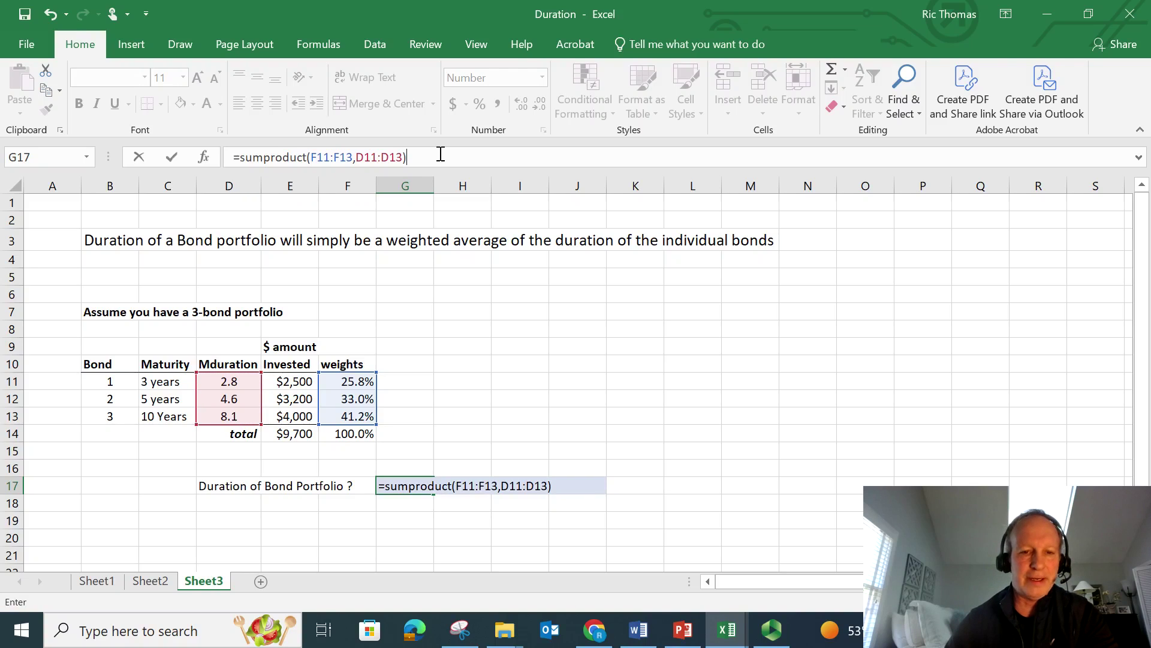
pyautogui.press('Return')
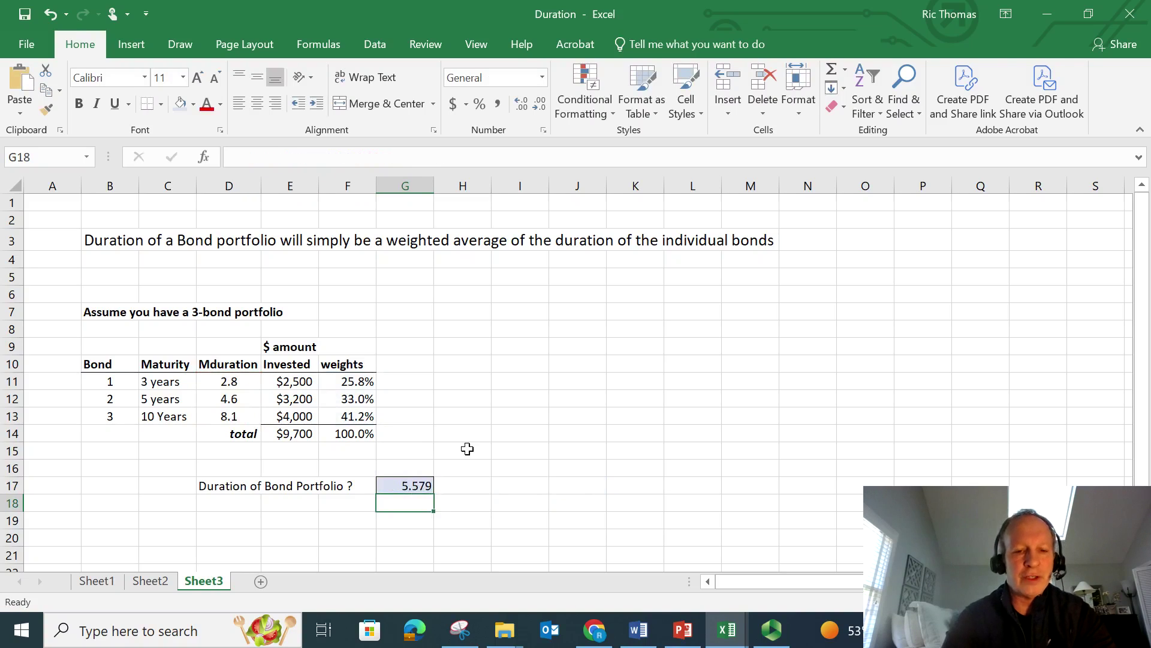